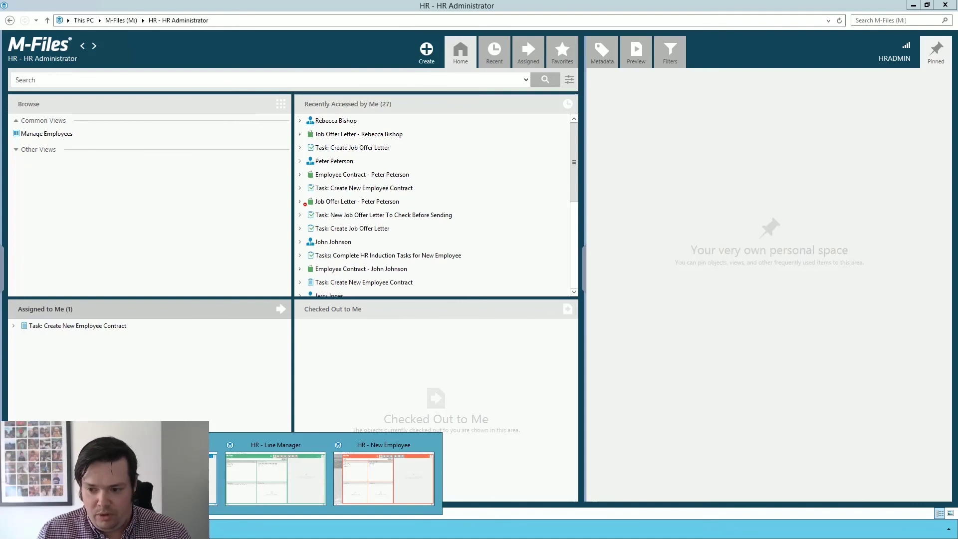
# - Create an Employee Contract from the template, with a contract start date of 10/06/2020
pyautogui.press('Escape')
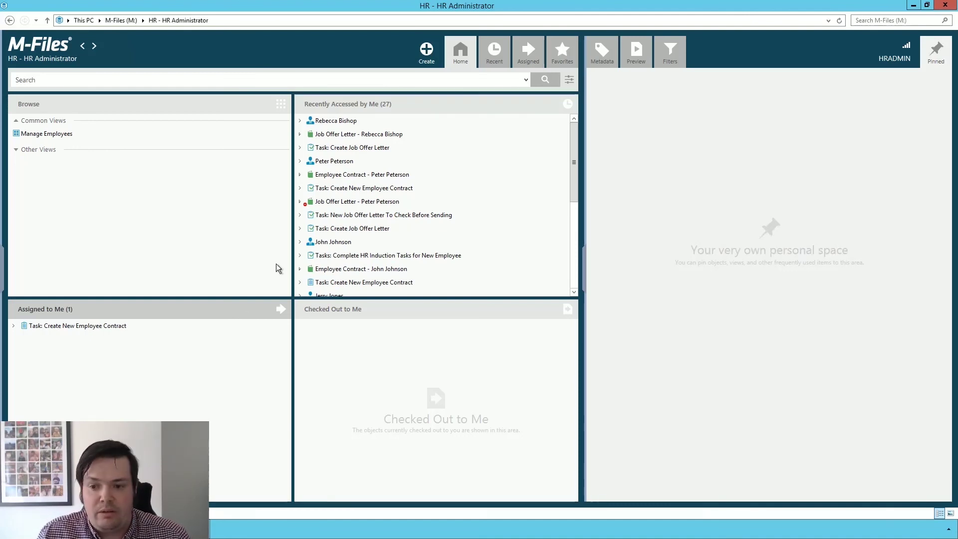
pyautogui.click(72, 325)
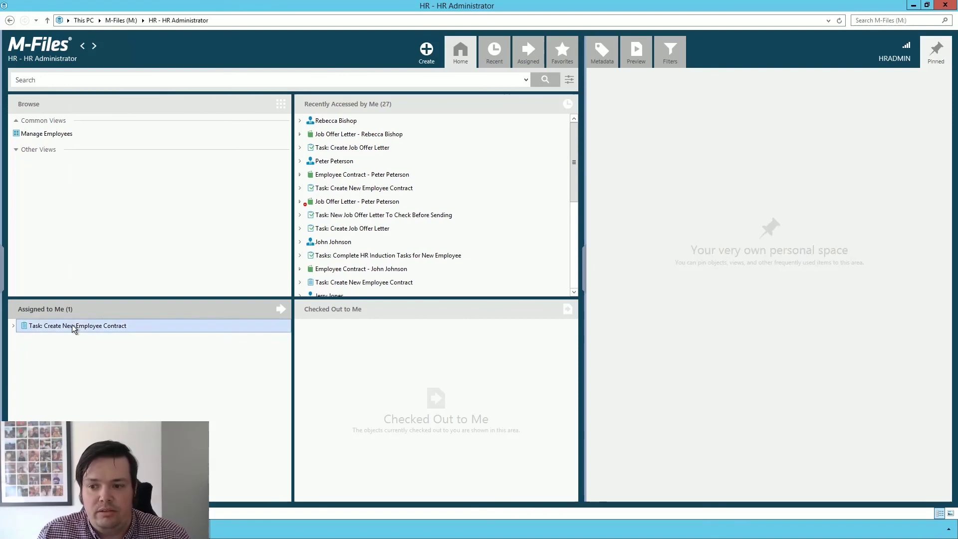
pyautogui.rightClick(72, 325)
pyautogui.press('Escape')
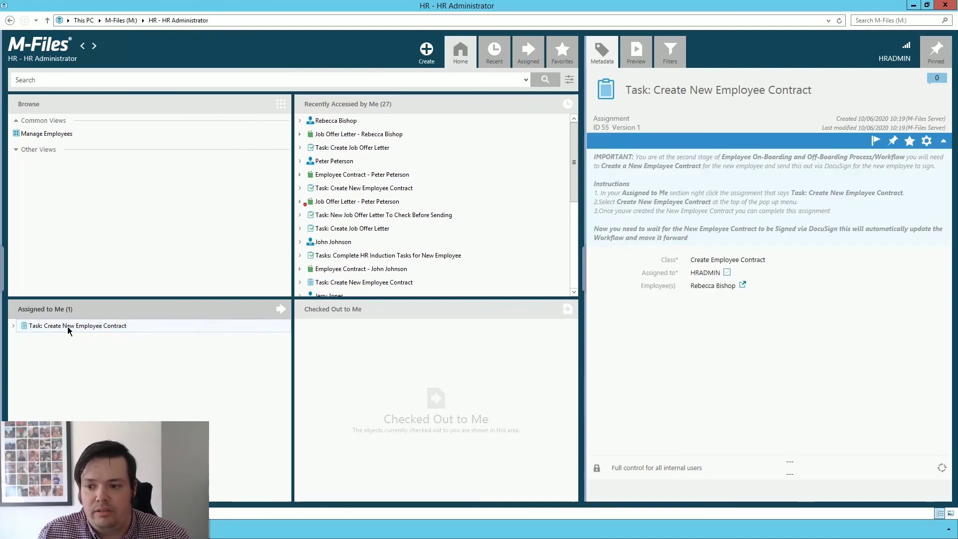
pyautogui.rightClick(68, 328)
pyautogui.click(135, 52)
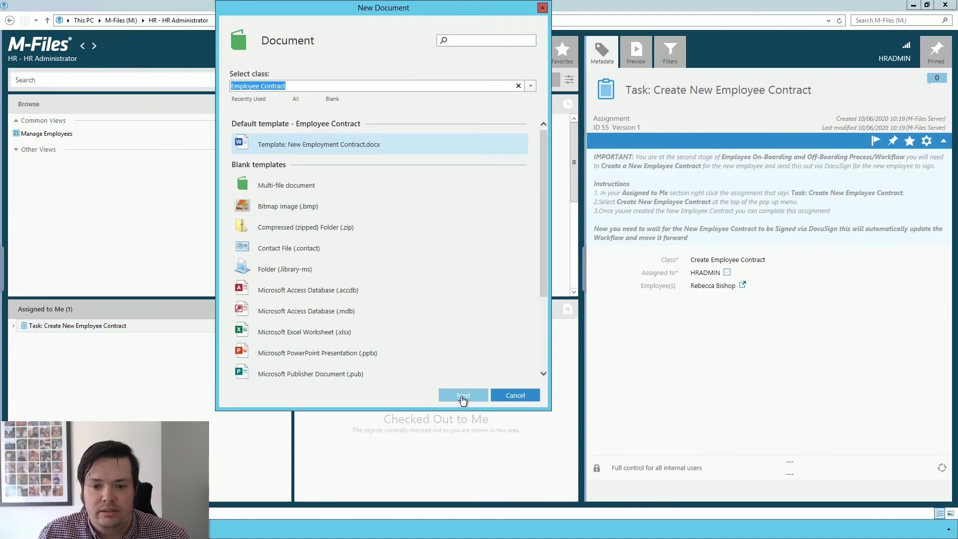
pyautogui.click(463, 397)
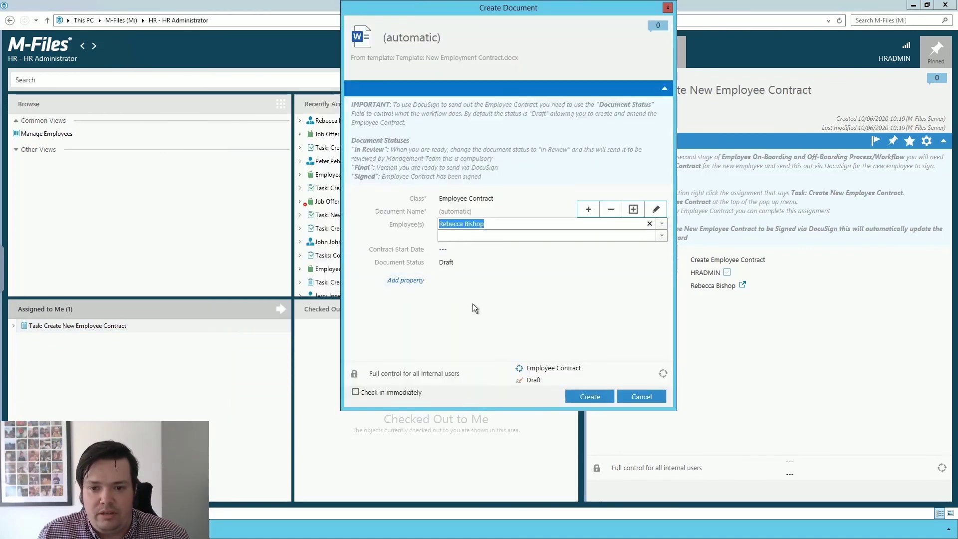
pyautogui.click(449, 250)
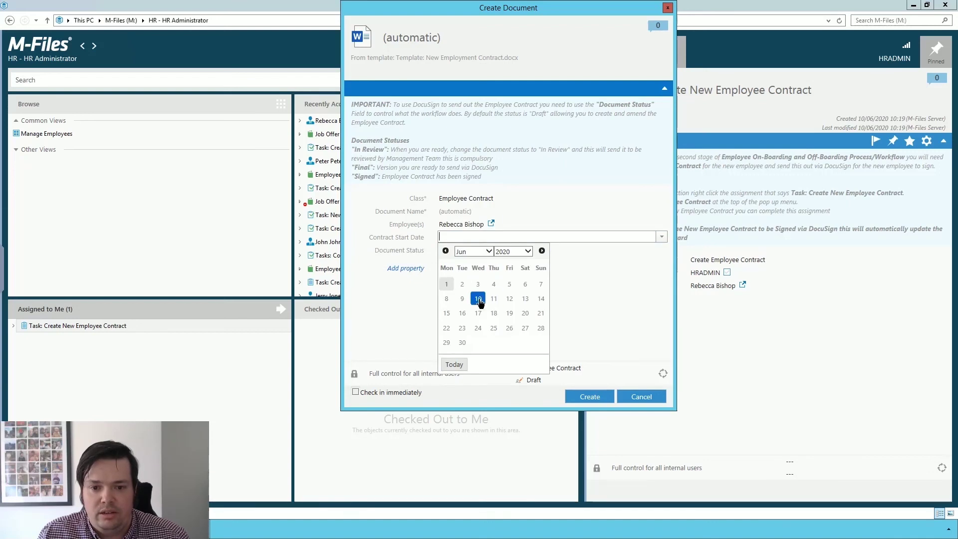
pyautogui.click(478, 299)
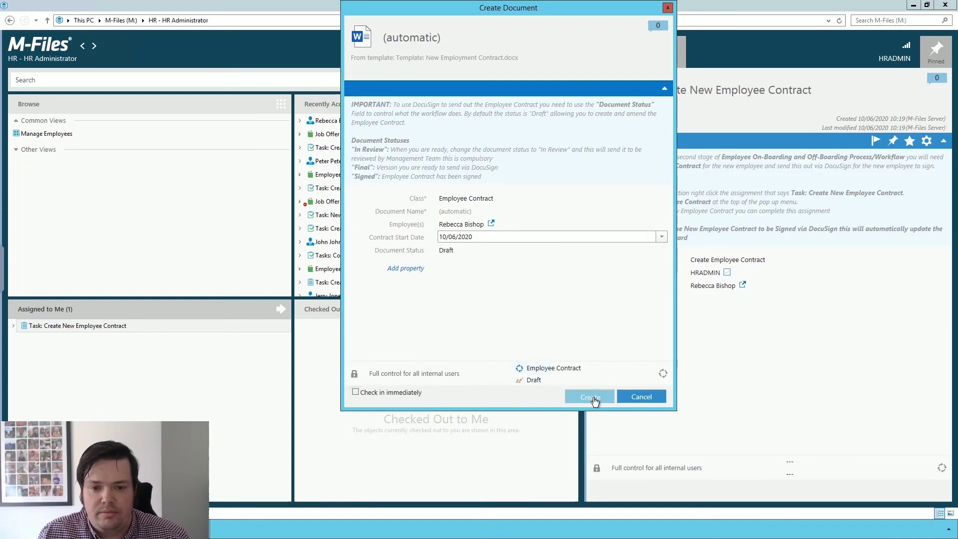
pyautogui.click(593, 397)
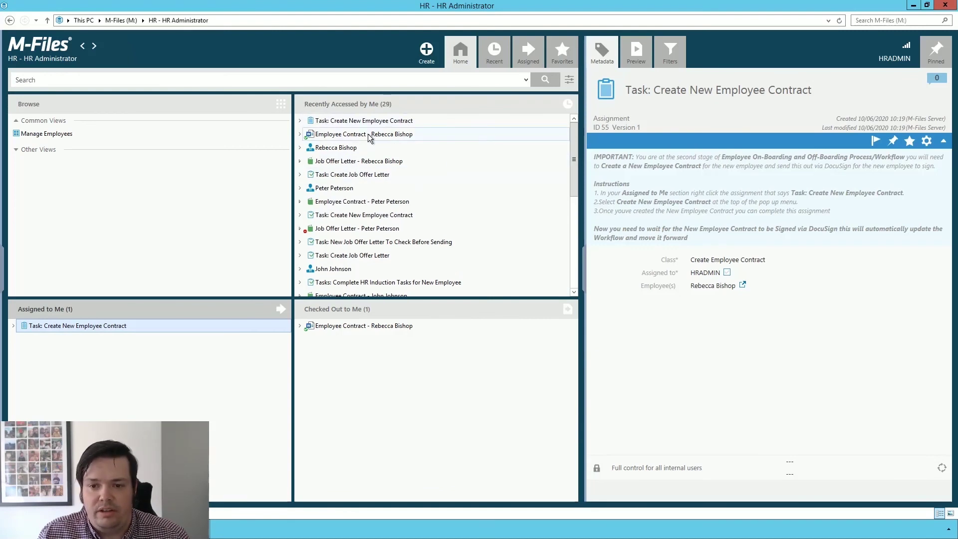
# - Open the contract in Word and set the holiday entitlement to 20 days
pyautogui.doubleClick(393, 135)
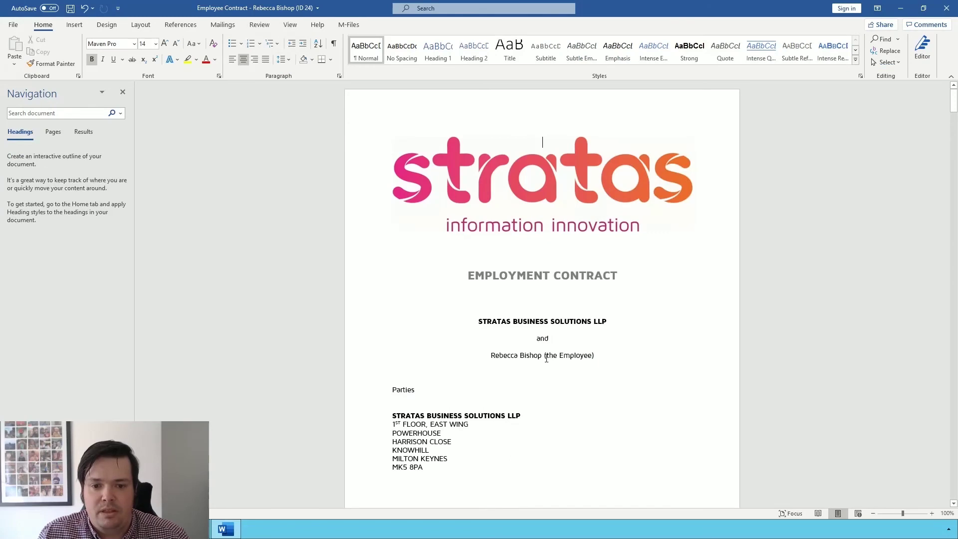
pyautogui.scroll(-3, 554, 367)
pyautogui.scroll(-20, 554, 368)
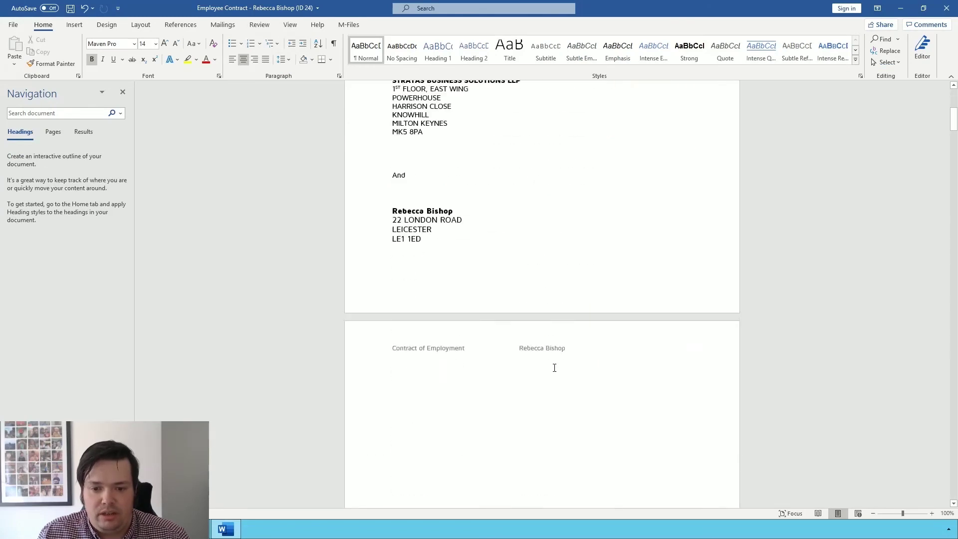
pyautogui.scroll(-5, 555, 369)
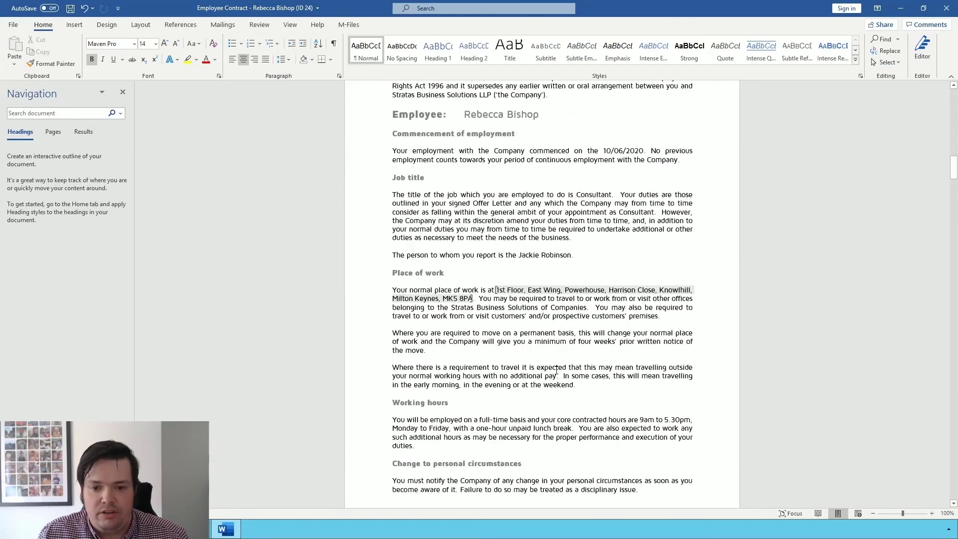
pyautogui.scroll(2, 500, 259)
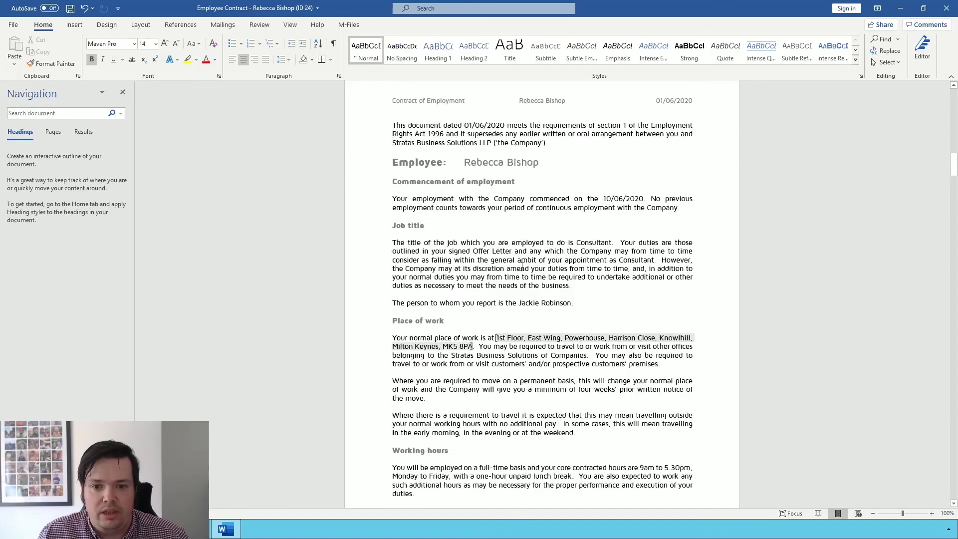
pyautogui.scroll(-3, 522, 289)
pyautogui.scroll(-13, 490, 264)
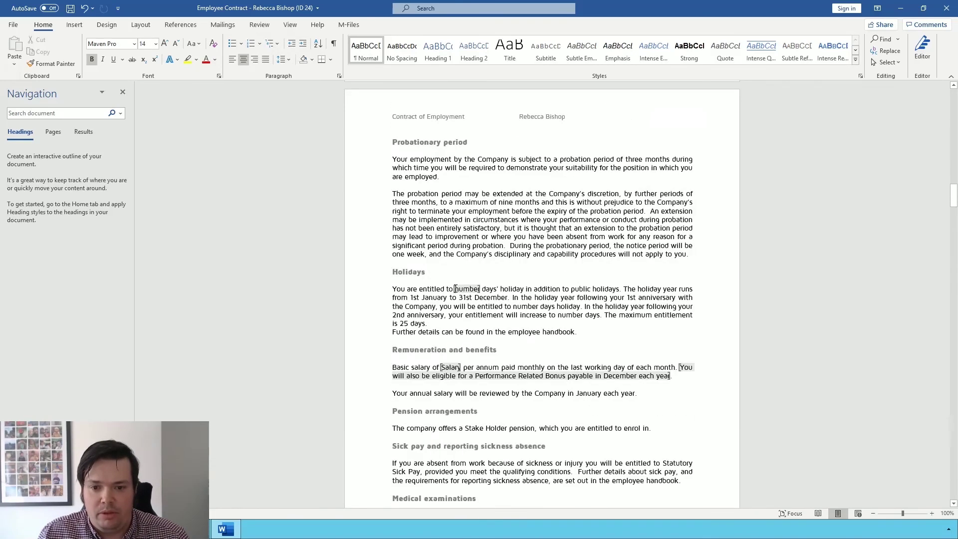
pyautogui.doubleClick(467, 289)
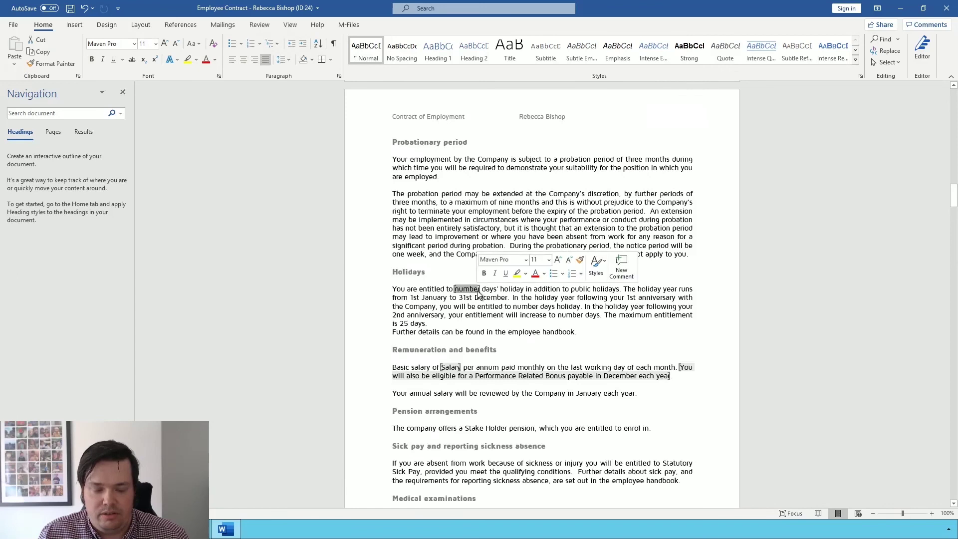
pyautogui.write('20')
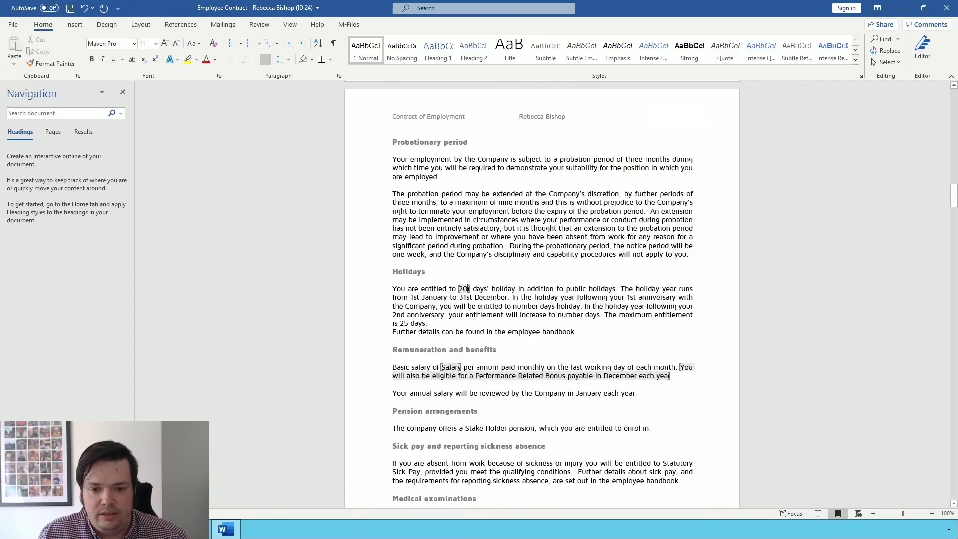
# - Set the basic salary to £25000, save, and check the contract back in
pyautogui.doubleClick(459, 368)
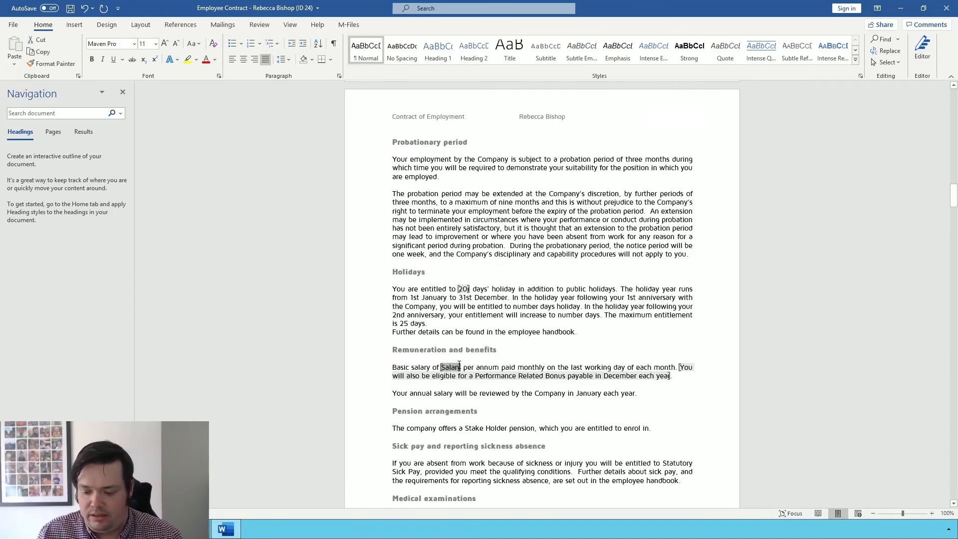
pyautogui.write('£15000')
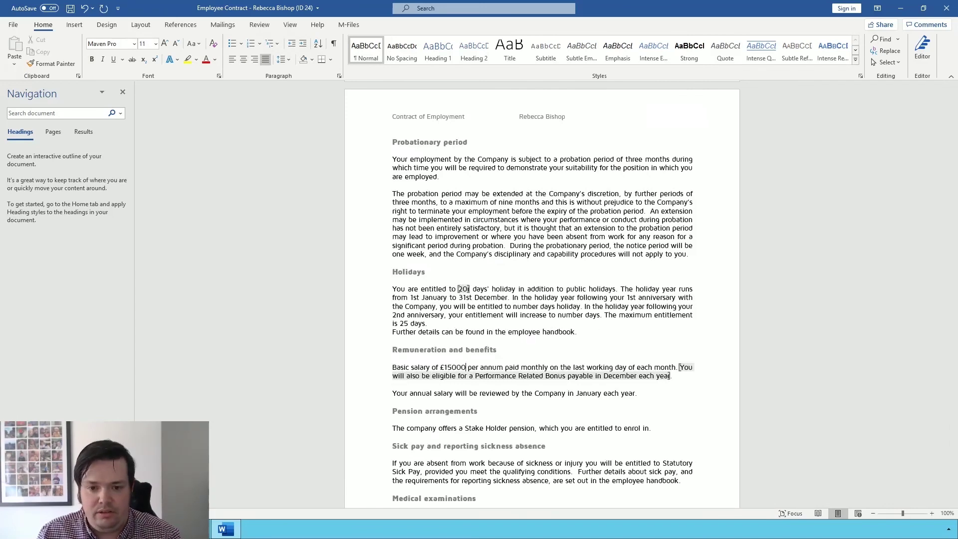
pyautogui.press('BackSpace')
pyautogui.write('2')
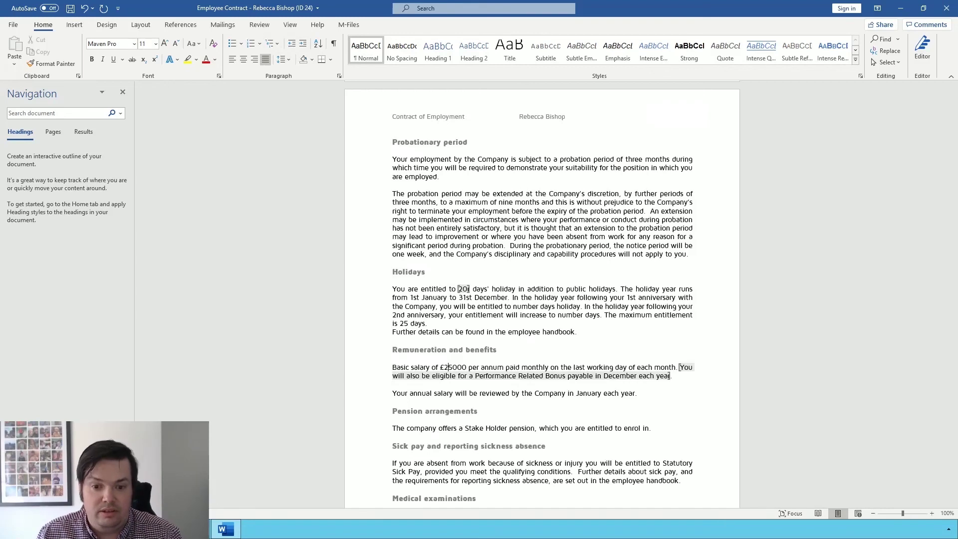
pyautogui.scroll(-6, 589, 385)
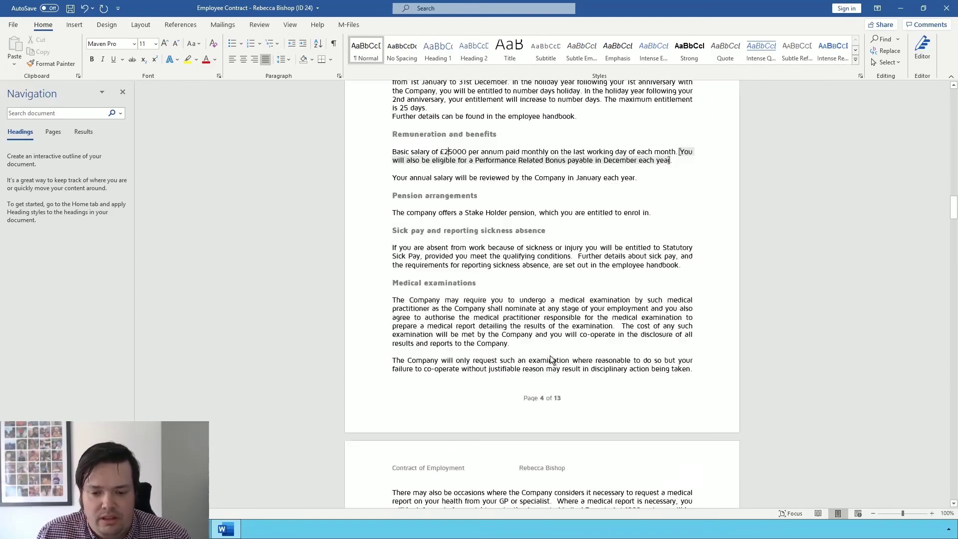
pyautogui.hotkey('ctrl', 's')
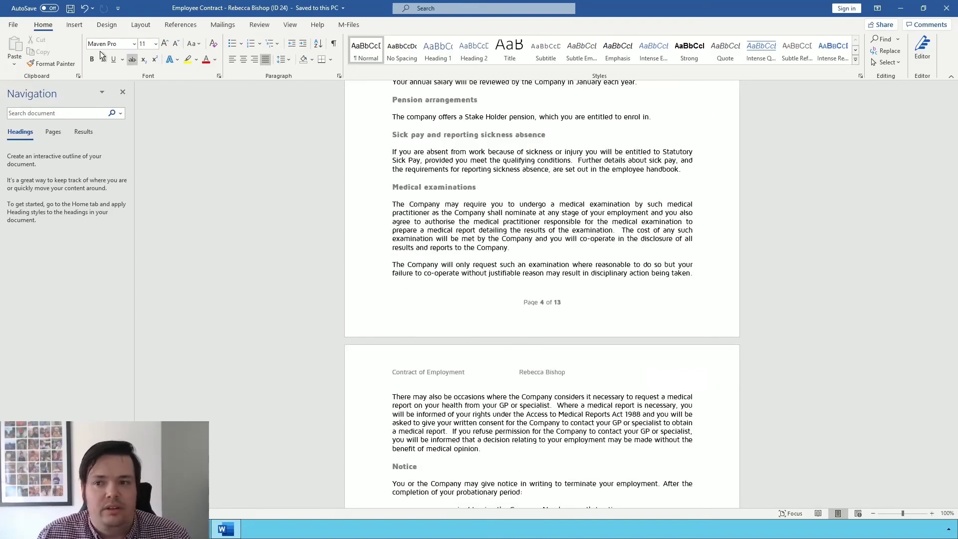
pyautogui.click(947, 9)
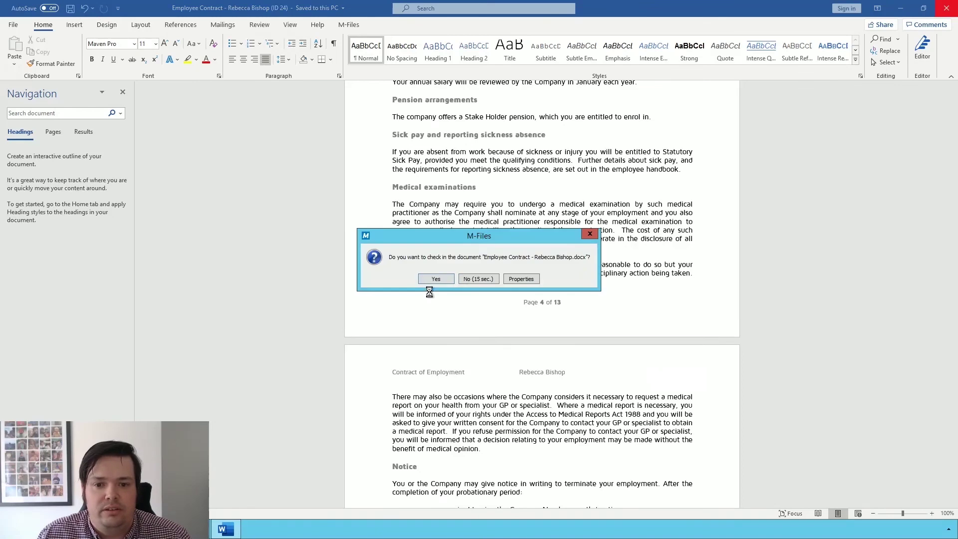
pyautogui.click(432, 278)
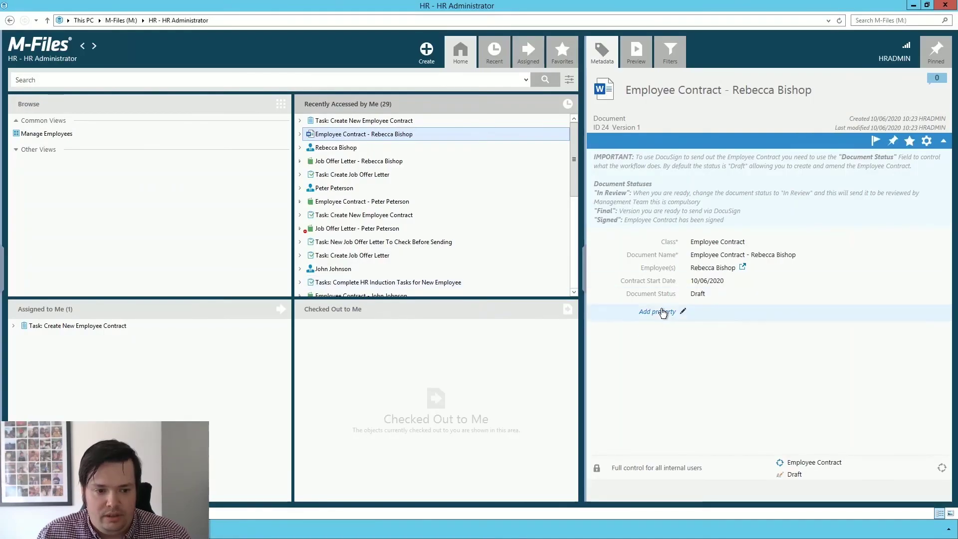
# - Change the contract's document status to In Review and save it
pyautogui.click(794, 297)
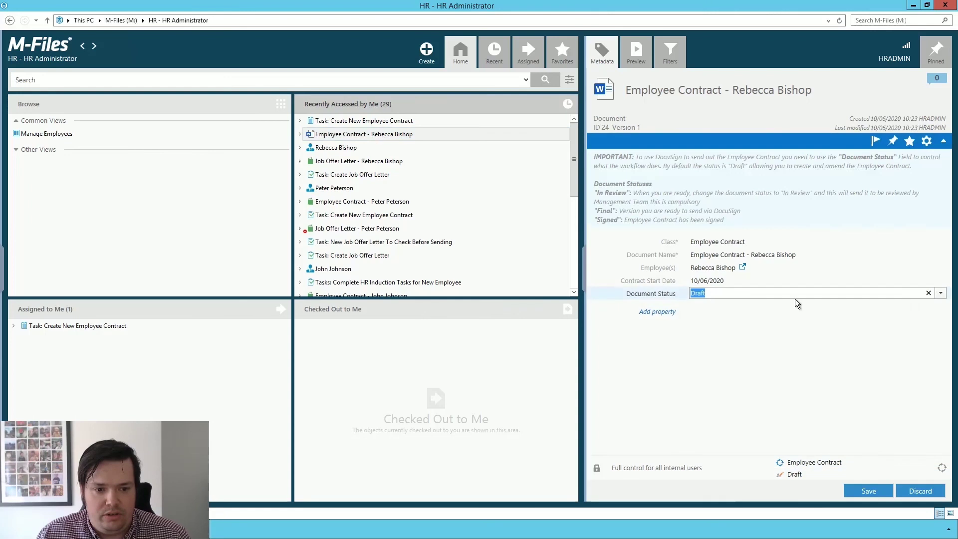
pyautogui.click(940, 297)
pyautogui.click(710, 334)
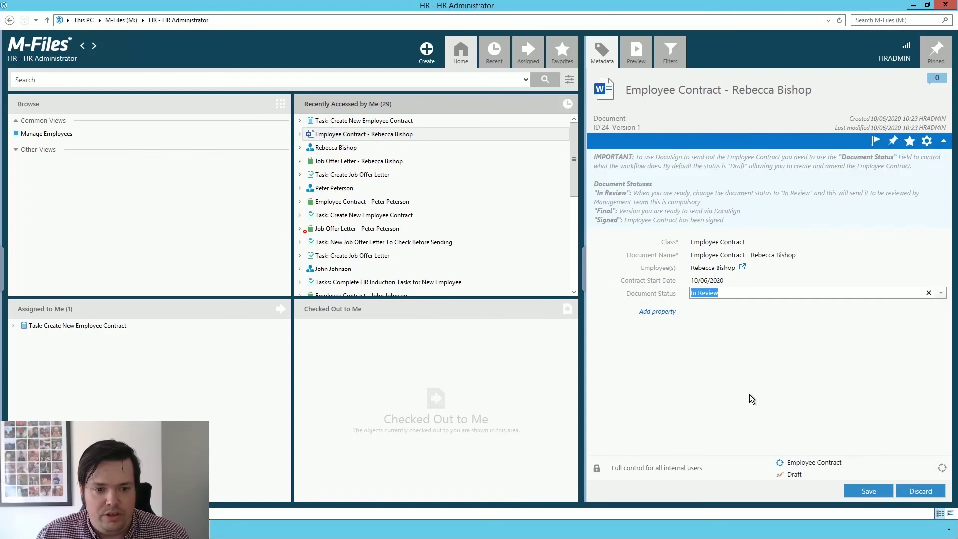
pyautogui.click(873, 493)
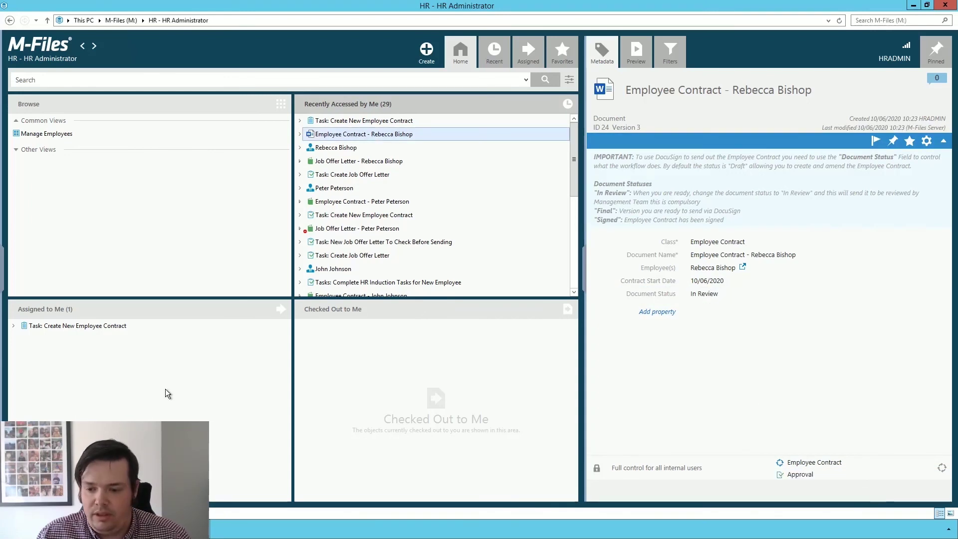
# - Approve the contract review task as Director, then open the 'Please Sign Your Contract of Employment' email
pyautogui.click(384, 479)
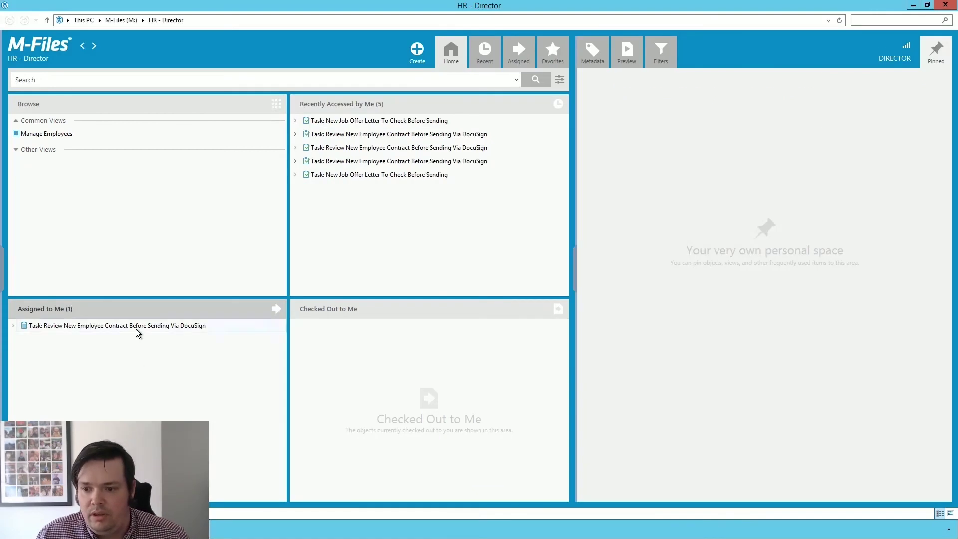
pyautogui.click(137, 329)
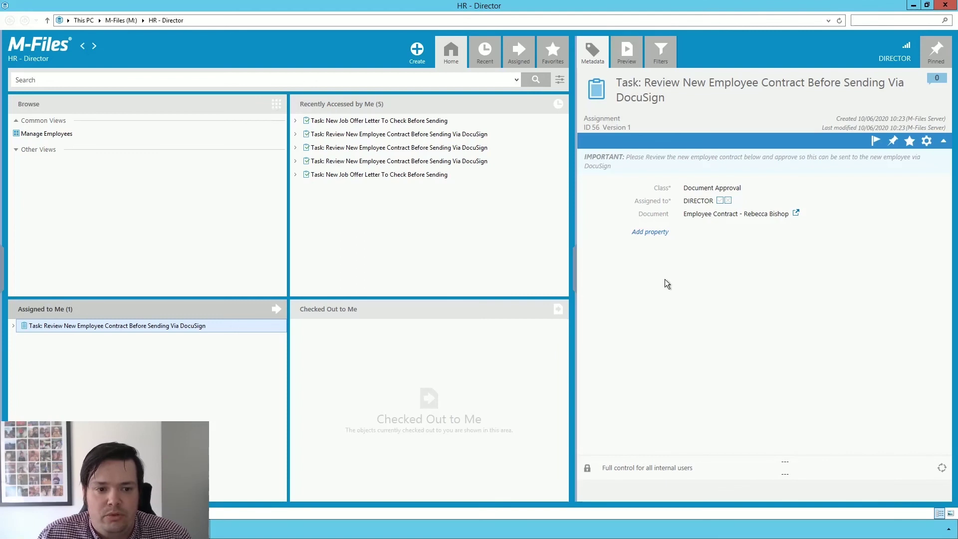
pyautogui.click(720, 200)
pyautogui.click(869, 492)
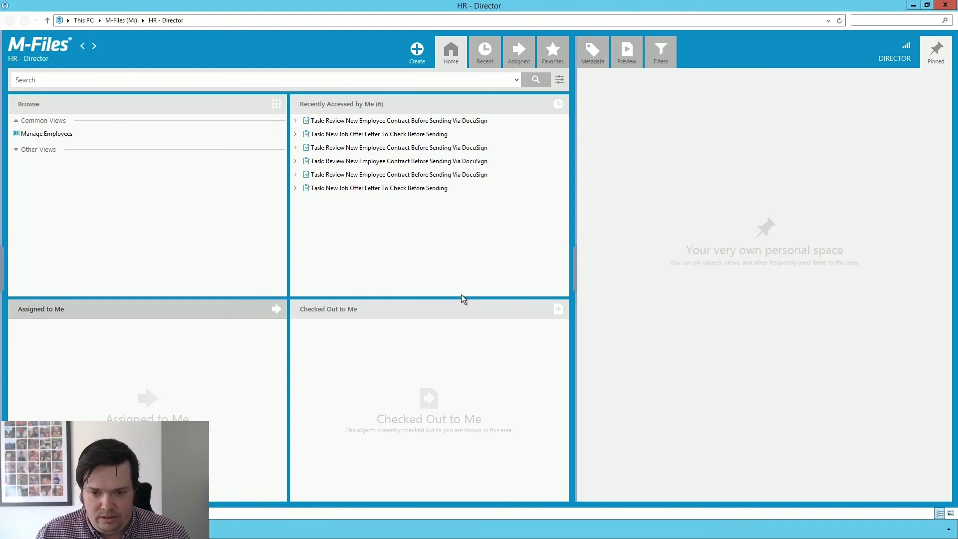
pyautogui.hotkey('alt', 'Tab')
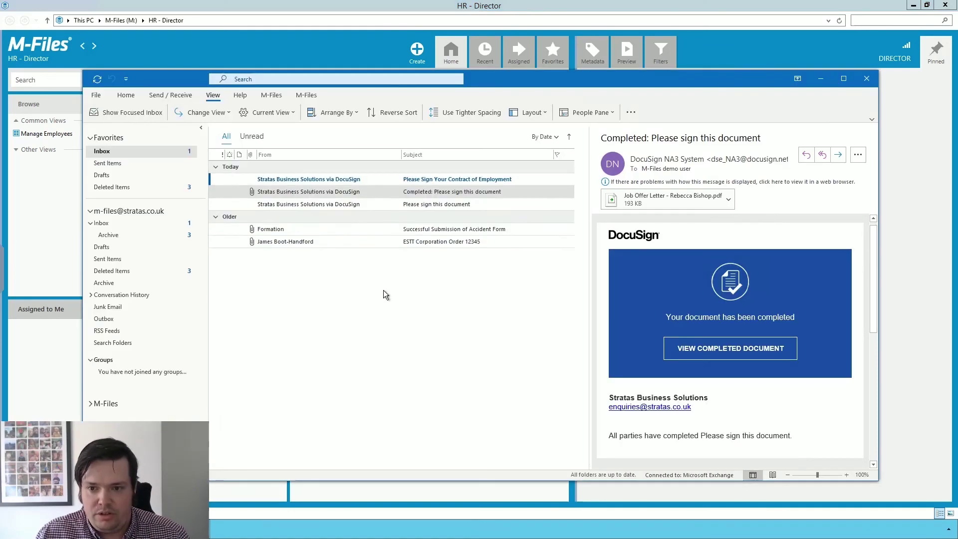
pyautogui.click(439, 184)
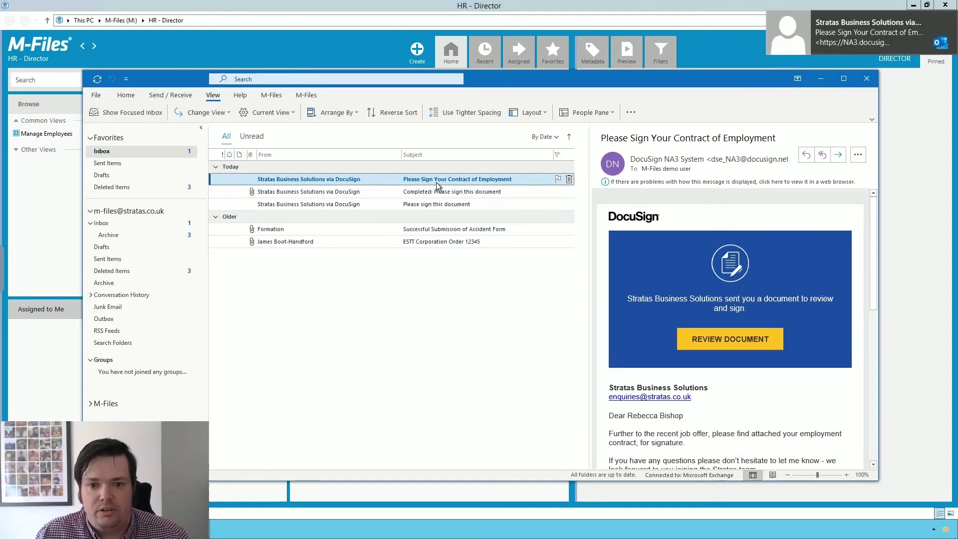
# - Open the employment contract for review in DocuSign and continue into the document
pyautogui.click(729, 343)
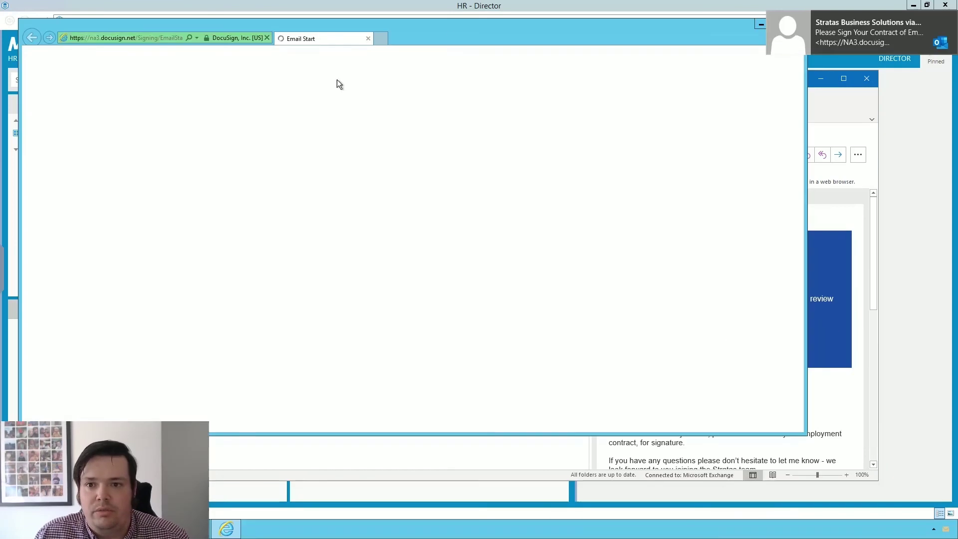
pyautogui.moveTo(474, 24); pyautogui.dragTo(557, 42)
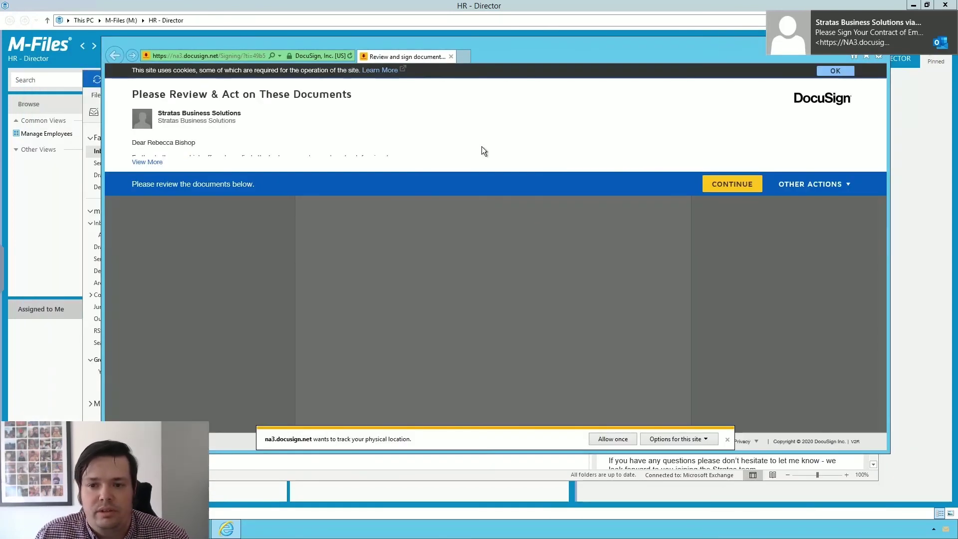
pyautogui.click(728, 185)
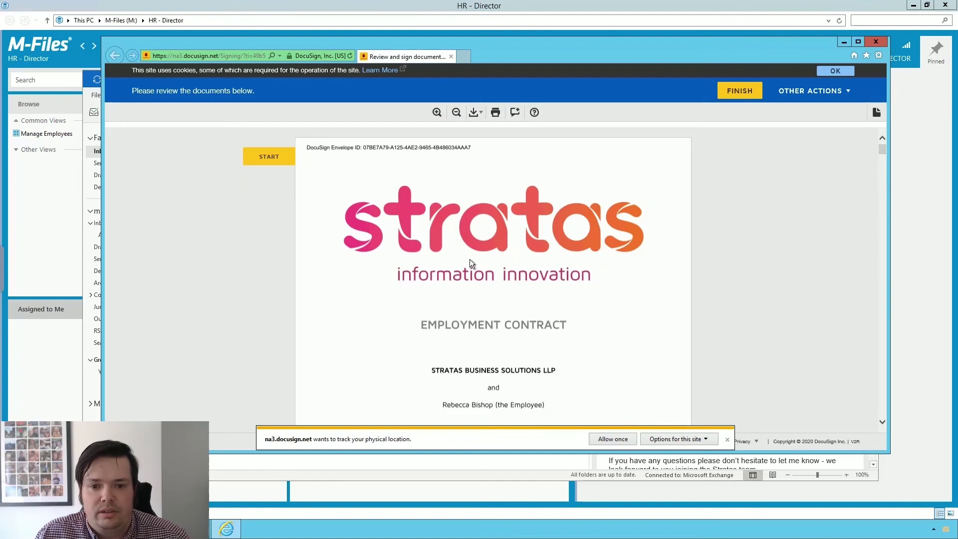
pyautogui.scroll(-3, 395, 272)
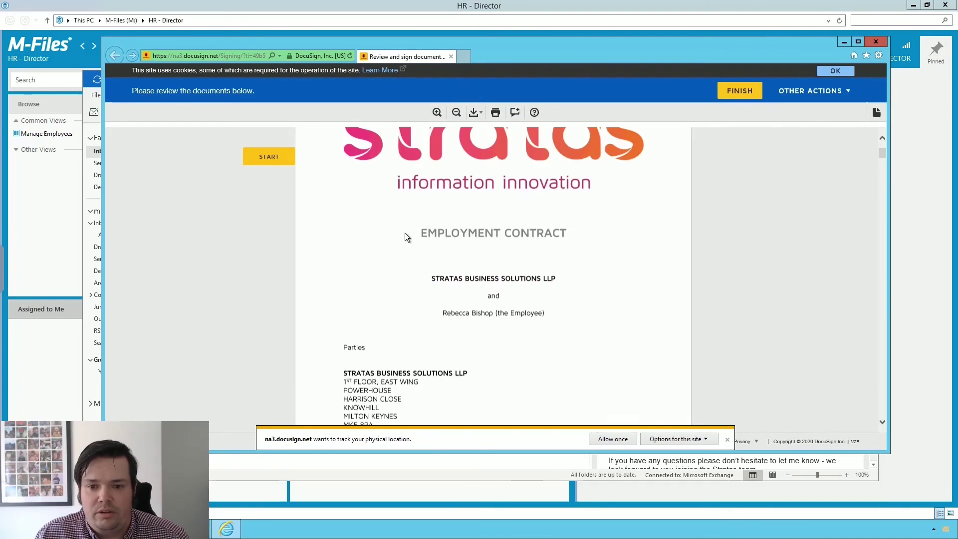
pyautogui.scroll(-5, 406, 233)
pyautogui.scroll(-5, 422, 244)
# - Adopt a signature, sign the contract, finish, and close the signing window
pyautogui.click(264, 159)
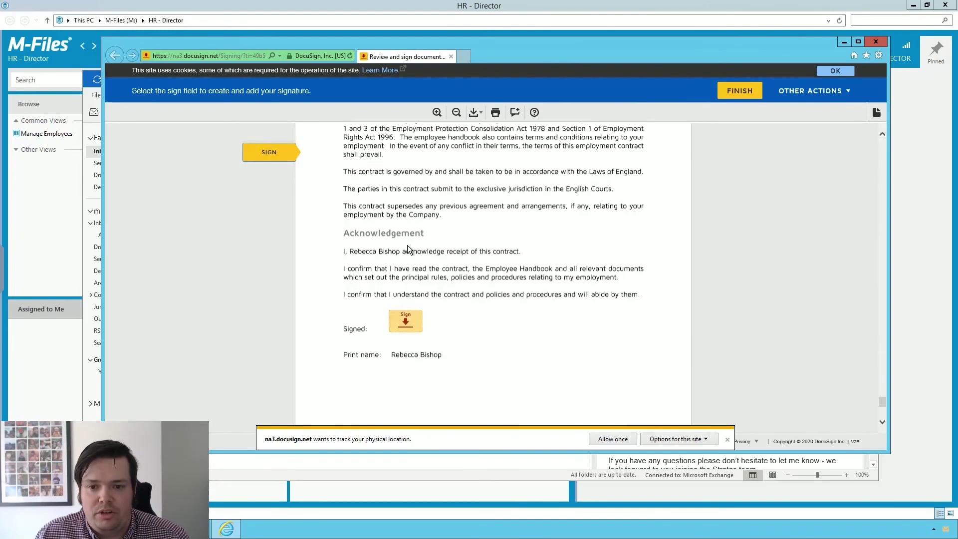
pyautogui.click(405, 278)
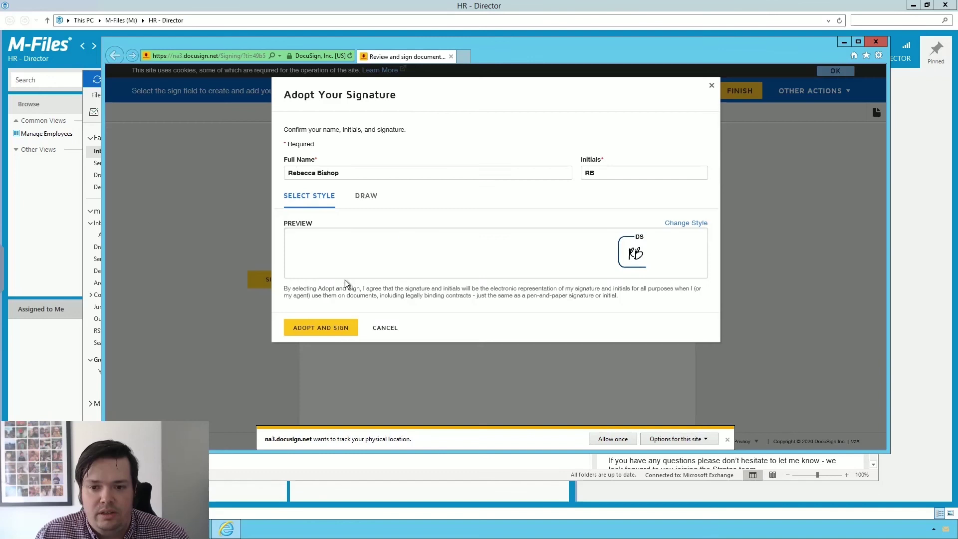
pyautogui.click(330, 328)
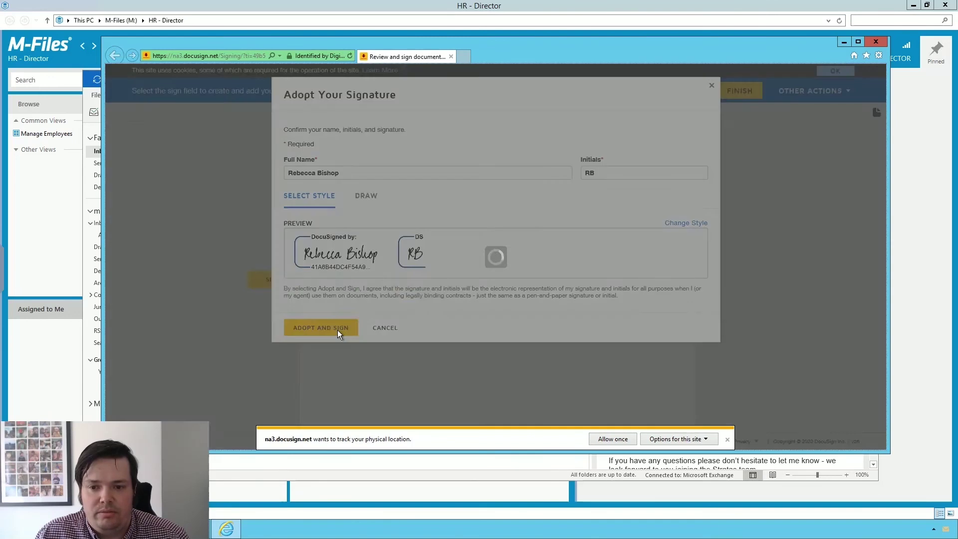
pyautogui.click(738, 92)
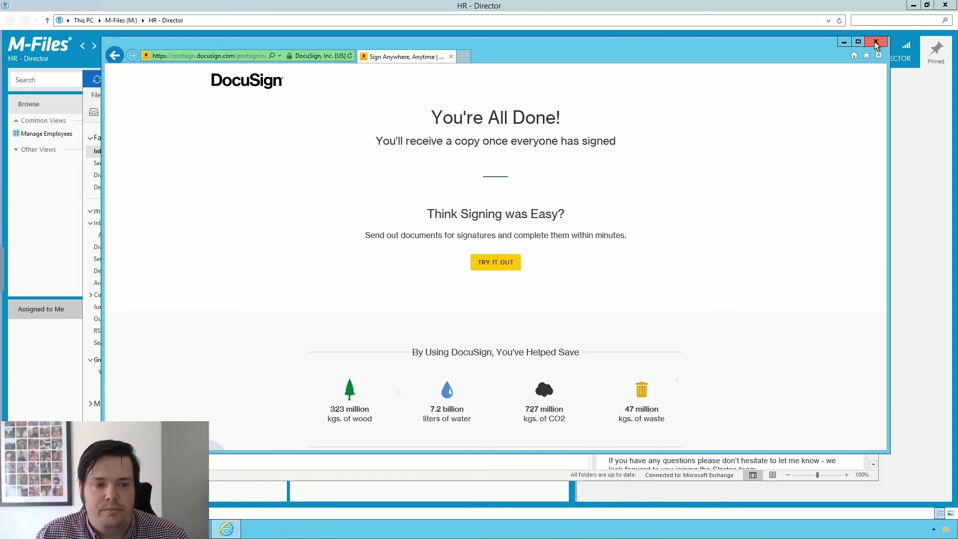
pyautogui.click(876, 43)
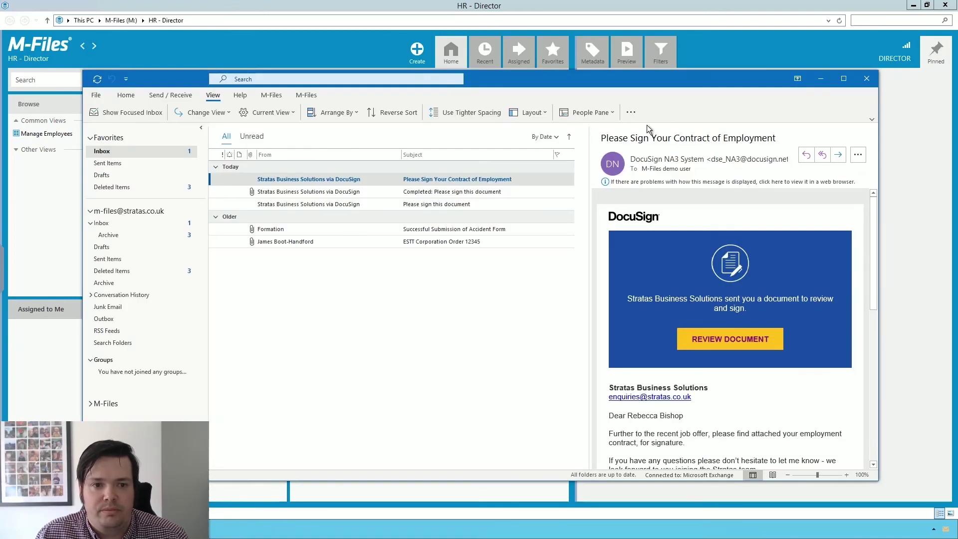
# - Return to the HR Administrator window and view the Employee Contract's metadata
pyautogui.click(821, 79)
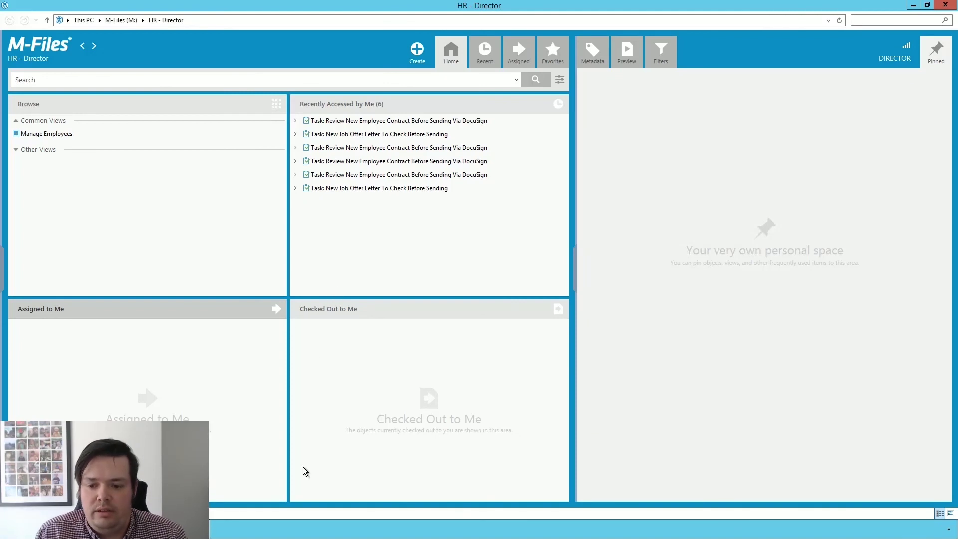
pyautogui.click(105, 529)
pyautogui.click(167, 479)
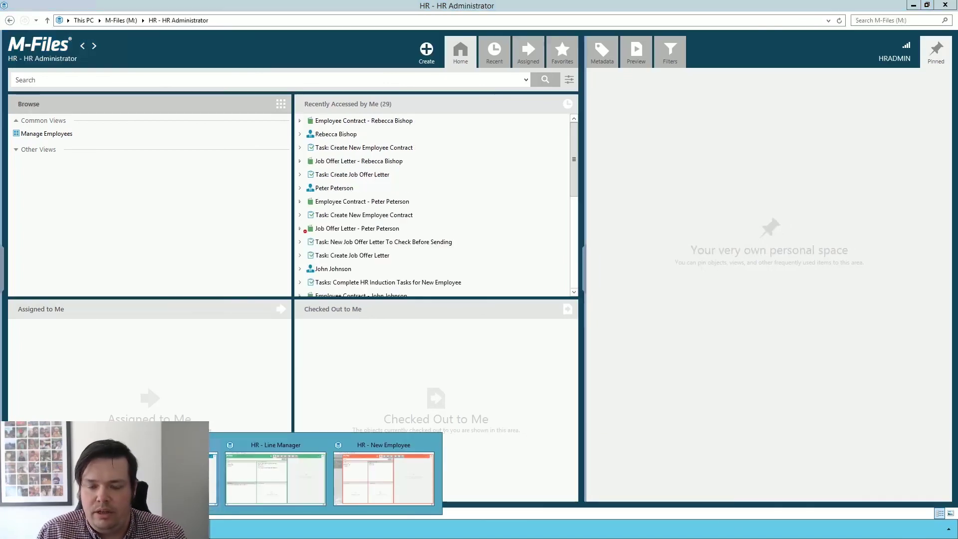
pyautogui.click(302, 123)
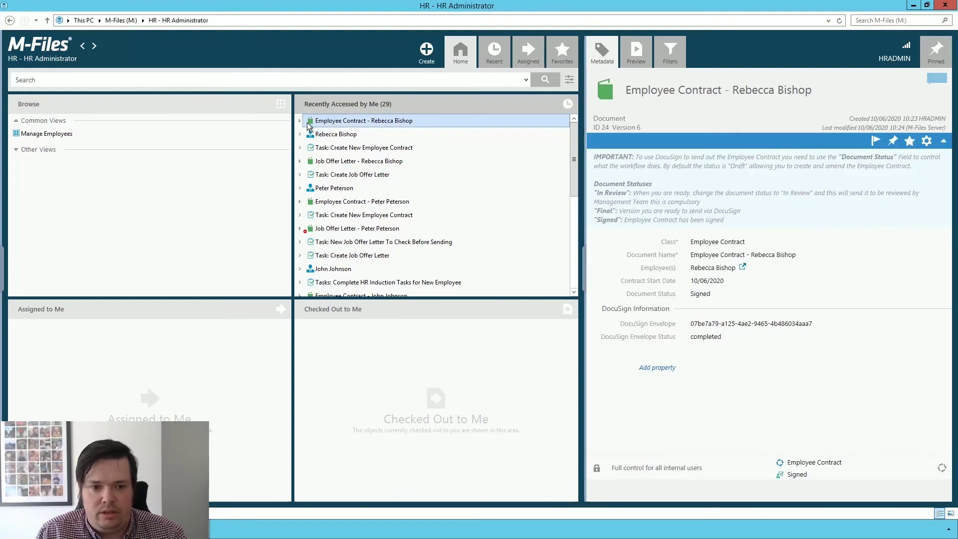
# - Preview the contract's signed file to confirm the signature on its last page
pyautogui.doubleClick(450, 120)
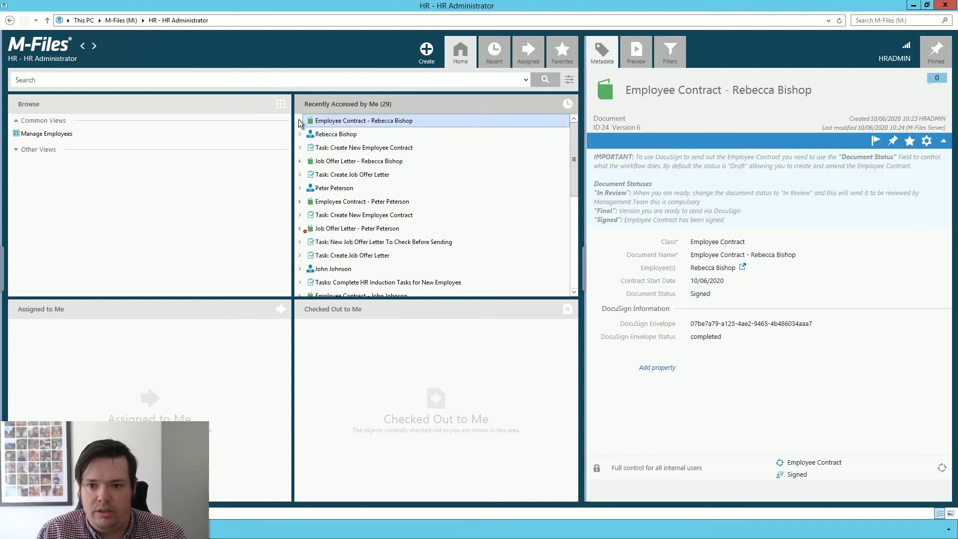
pyautogui.click(489, 148)
pyautogui.click(637, 50)
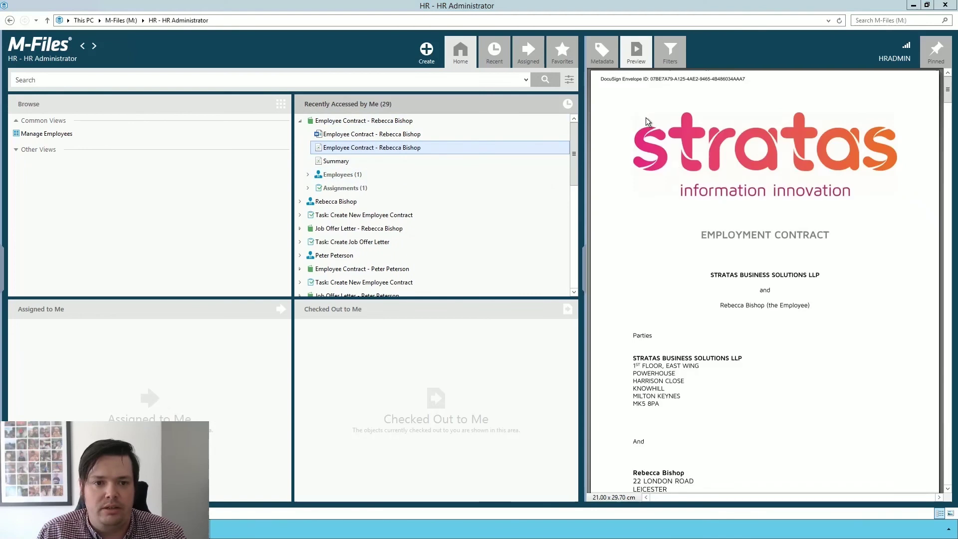
pyautogui.scroll(-5, 674, 211)
pyautogui.scroll(-20, 678, 214)
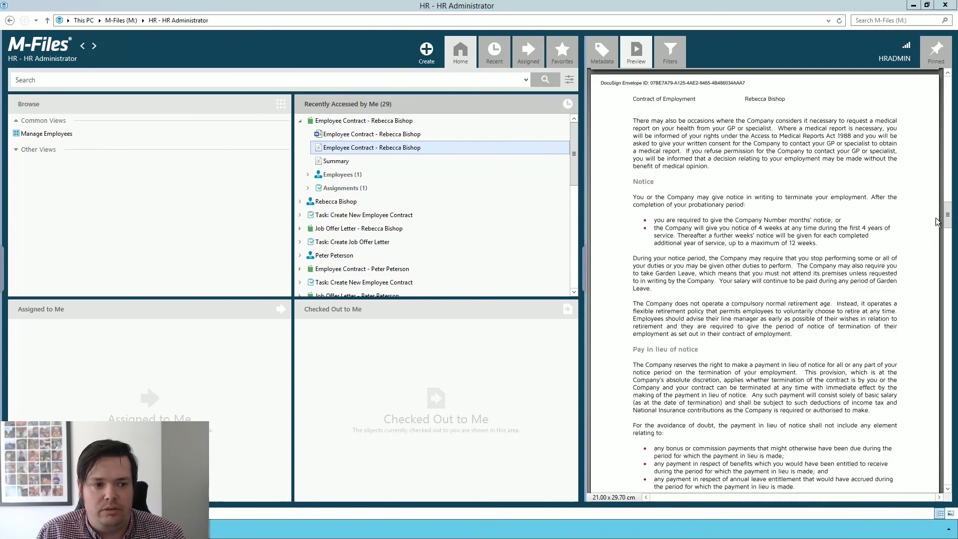
pyautogui.moveTo(948, 215); pyautogui.dragTo(943, 428)
pyautogui.scroll(-15, 888, 418)
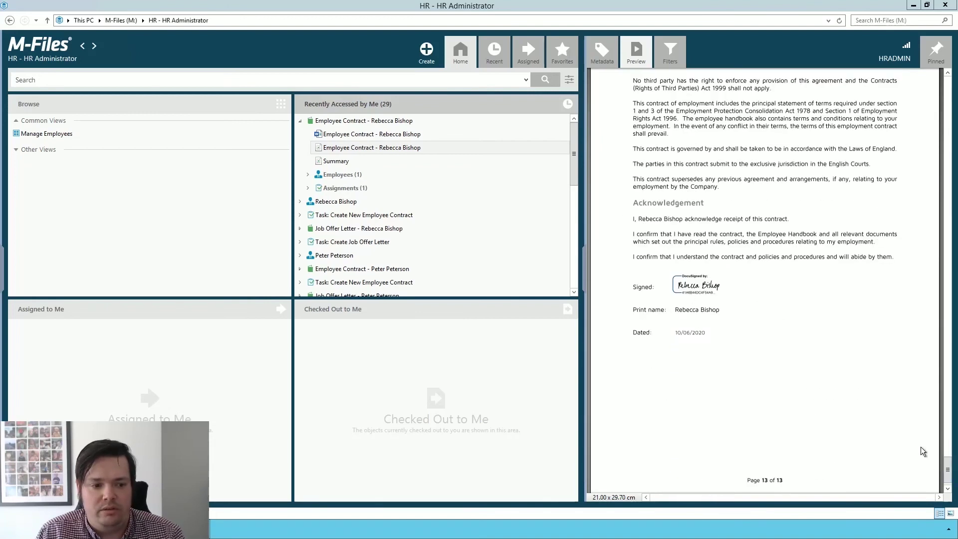
pyautogui.scroll(20, 689, 296)
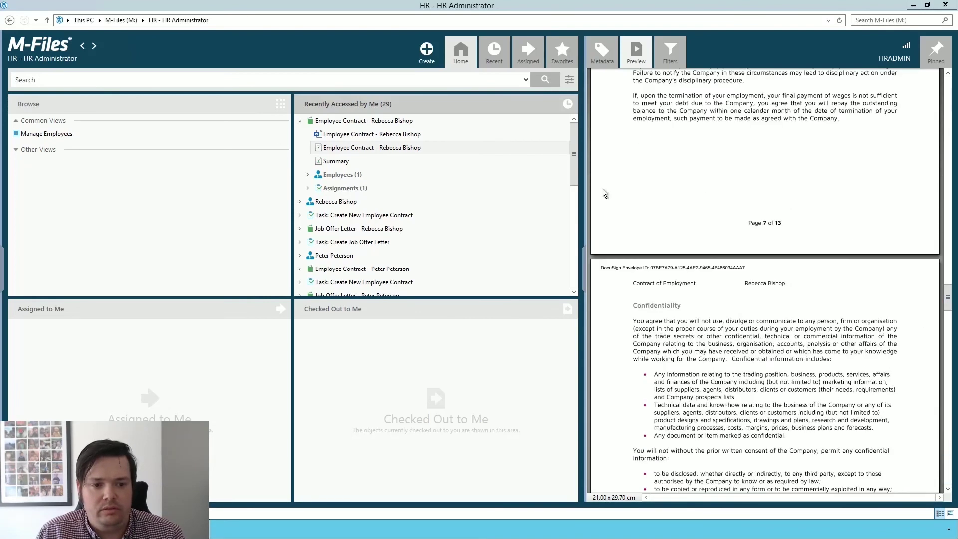
pyautogui.click(299, 120)
# - Show the new employee's metadata card, glancing over her related documents and assignments
pyautogui.click(300, 134)
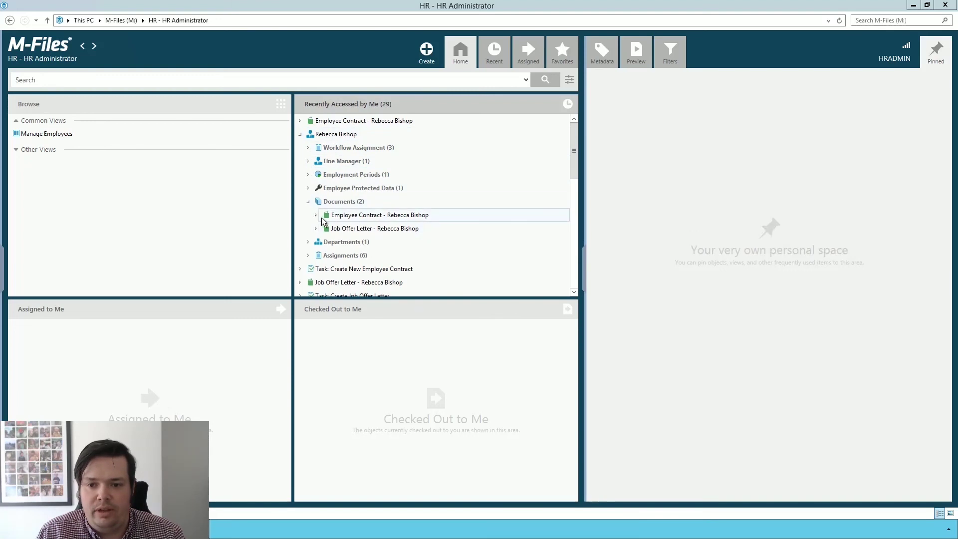
pyautogui.click(308, 202)
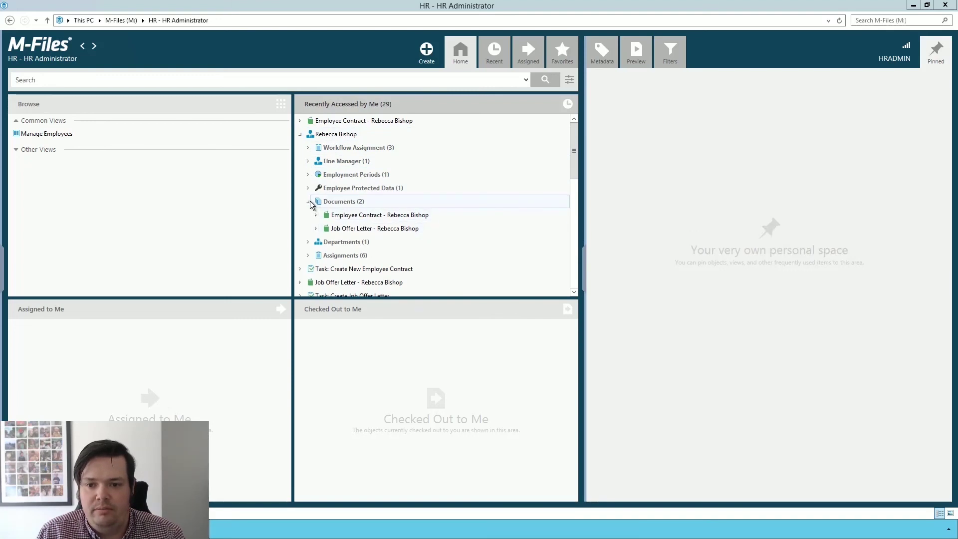
pyautogui.click(325, 134)
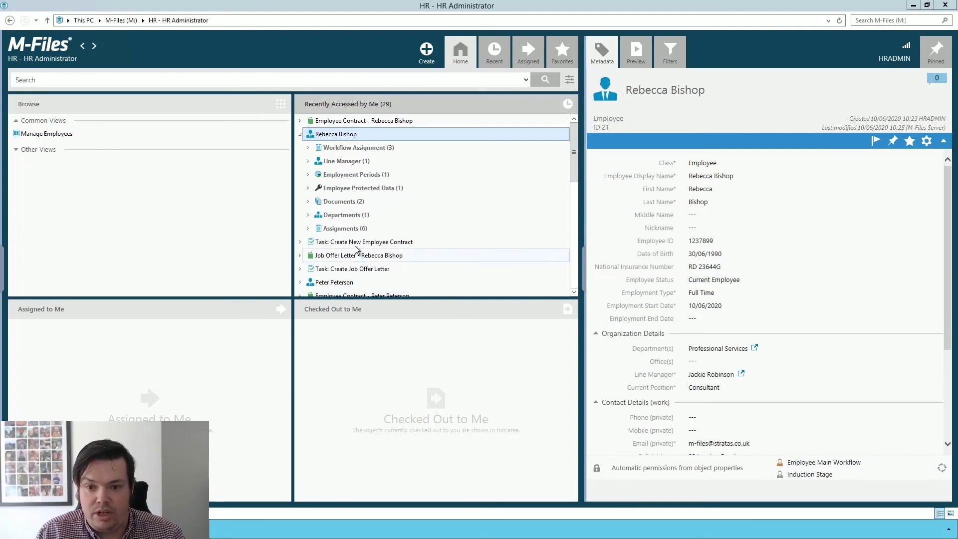
pyautogui.click(308, 228)
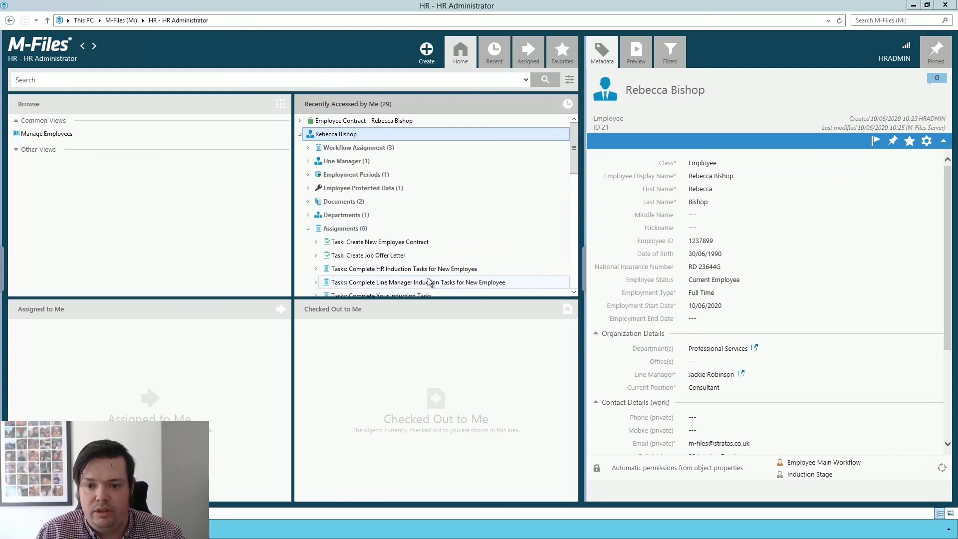
pyautogui.click(308, 229)
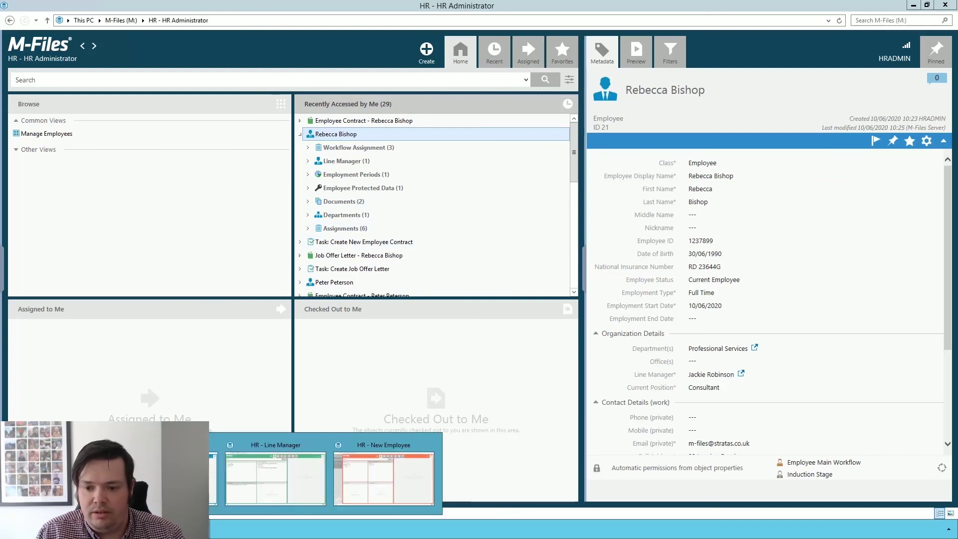
# - Tick Building Tour, Computer Access, M-Files Tour and Team Introduction, mark complete, and save
pyautogui.click(259, 478)
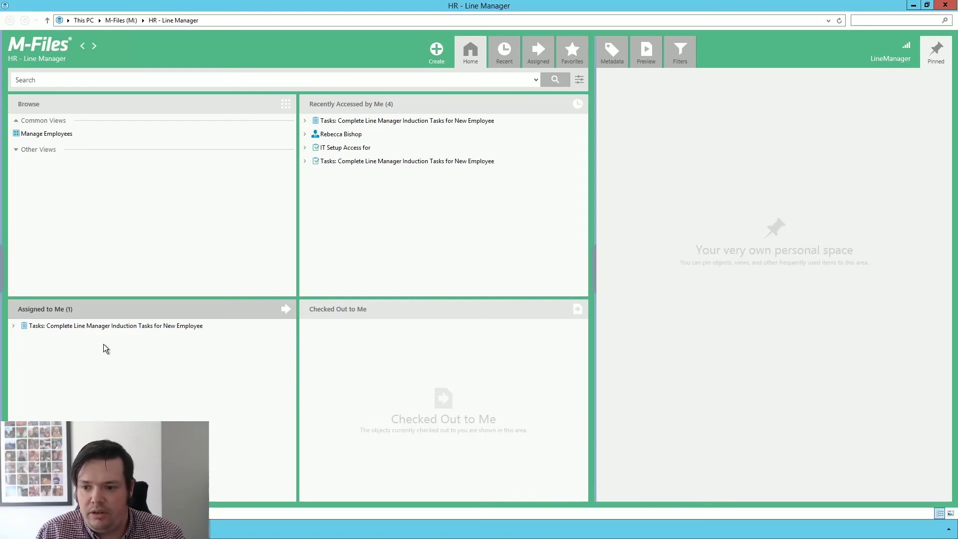
pyautogui.click(157, 329)
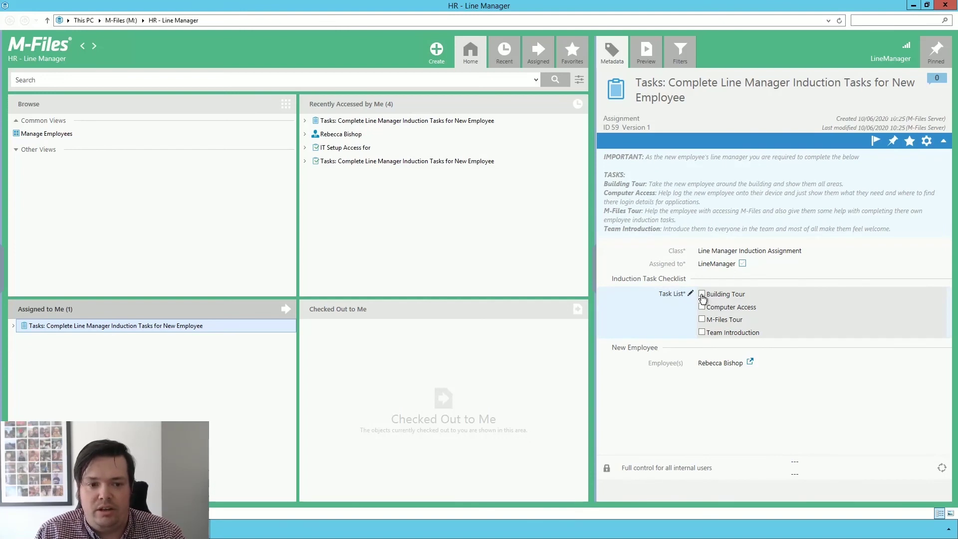
pyautogui.click(702, 295)
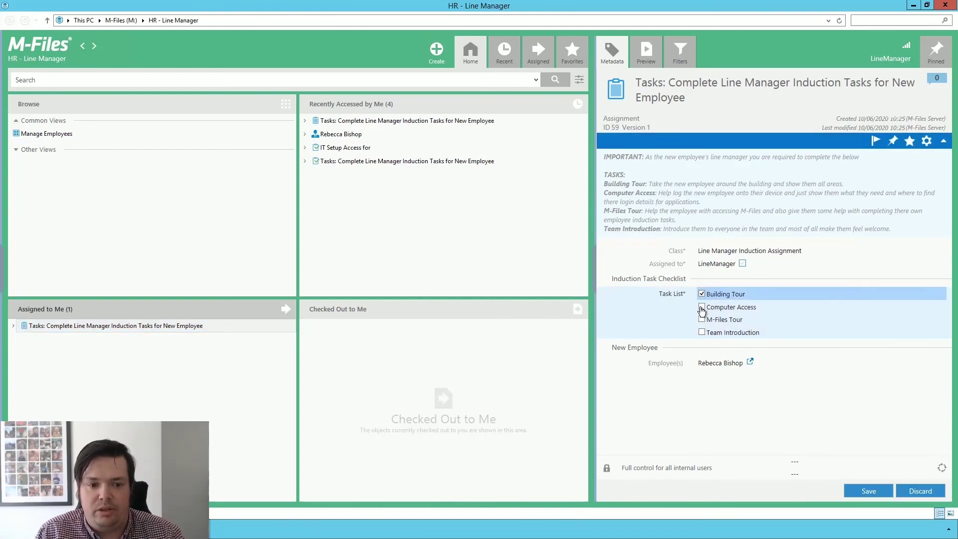
pyautogui.click(702, 308)
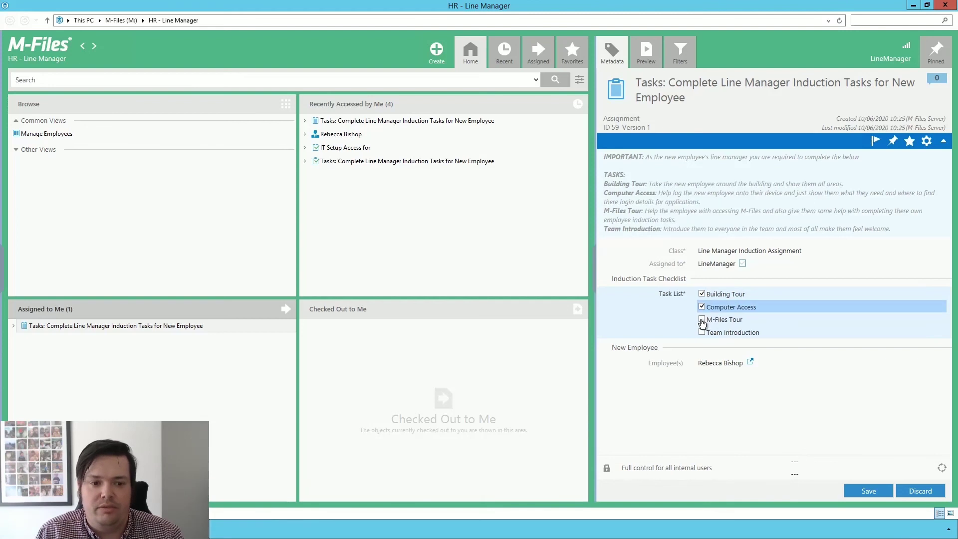
pyautogui.click(702, 321)
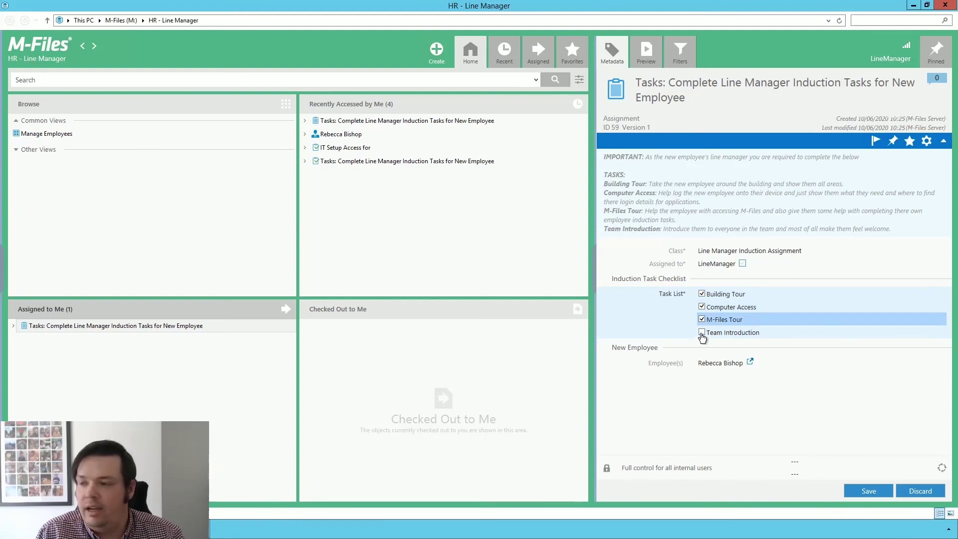
pyautogui.click(702, 335)
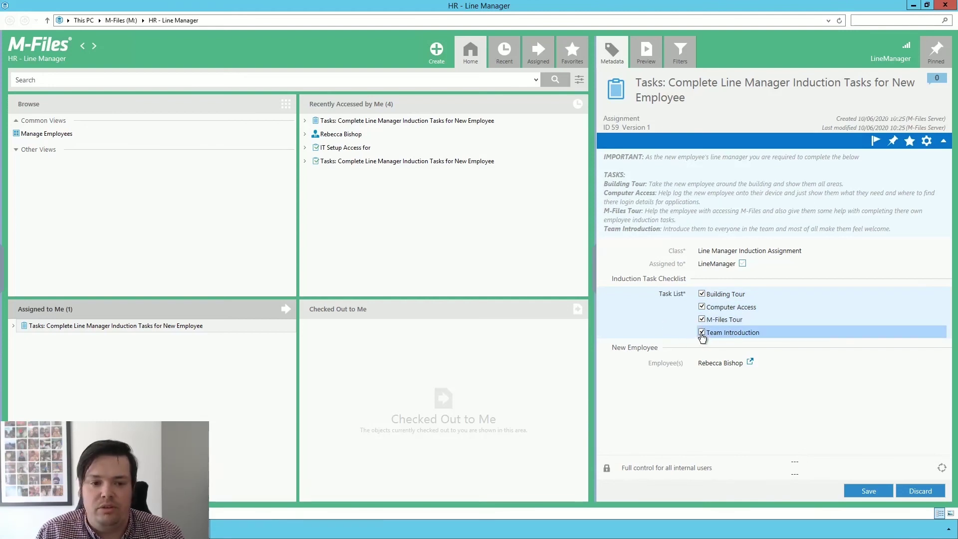
pyautogui.click(742, 263)
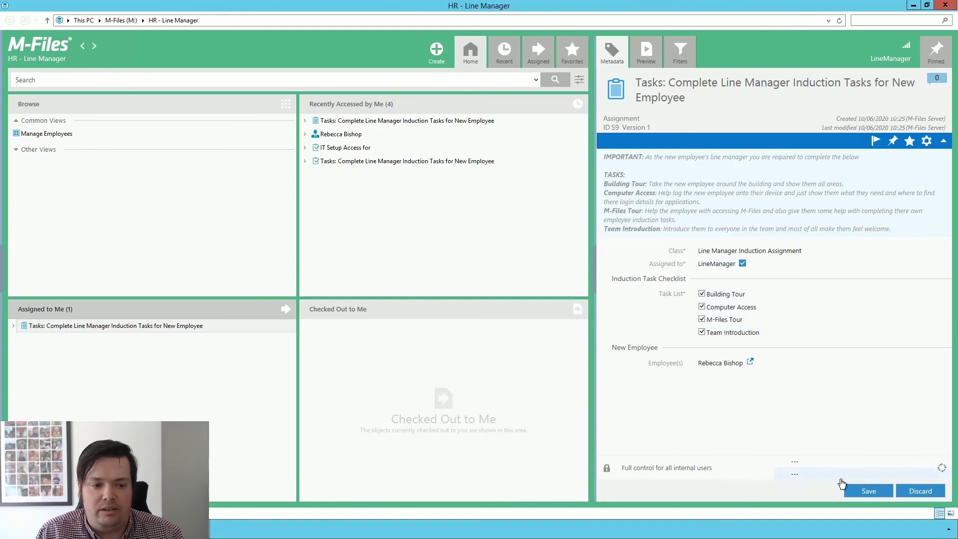
pyautogui.click(870, 492)
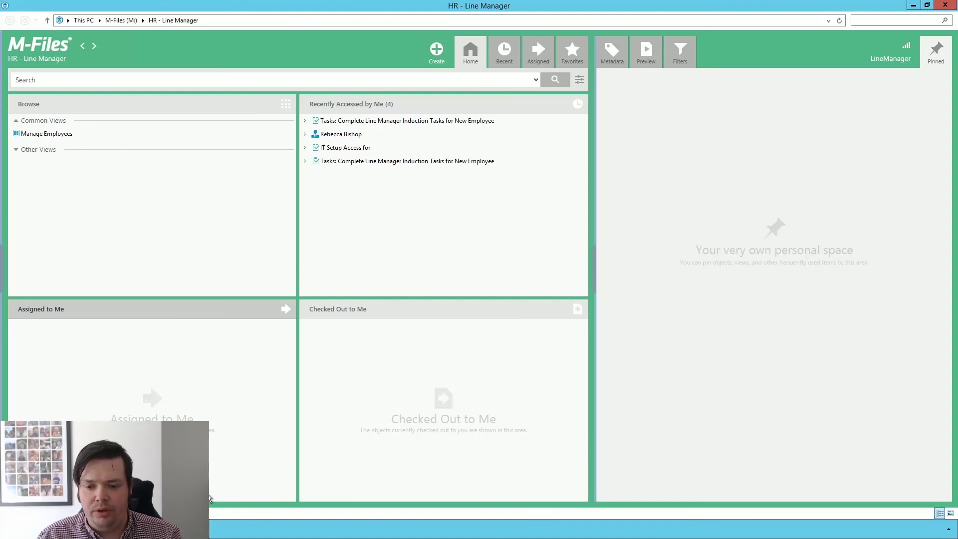
pyautogui.click(914, 6)
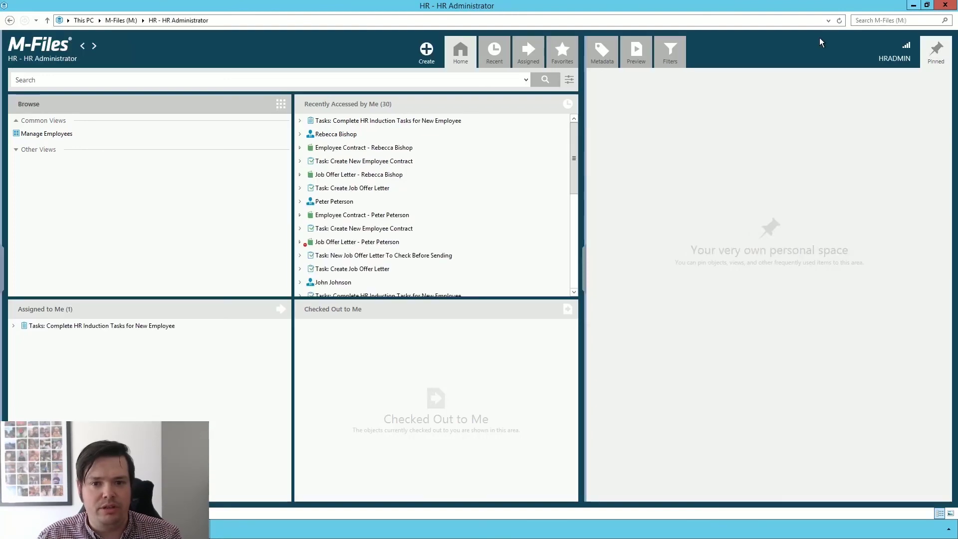
# - On the HR induction task, tick Bank Details & Setup in Payroll and HMRC Document or P45
pyautogui.click(348, 138)
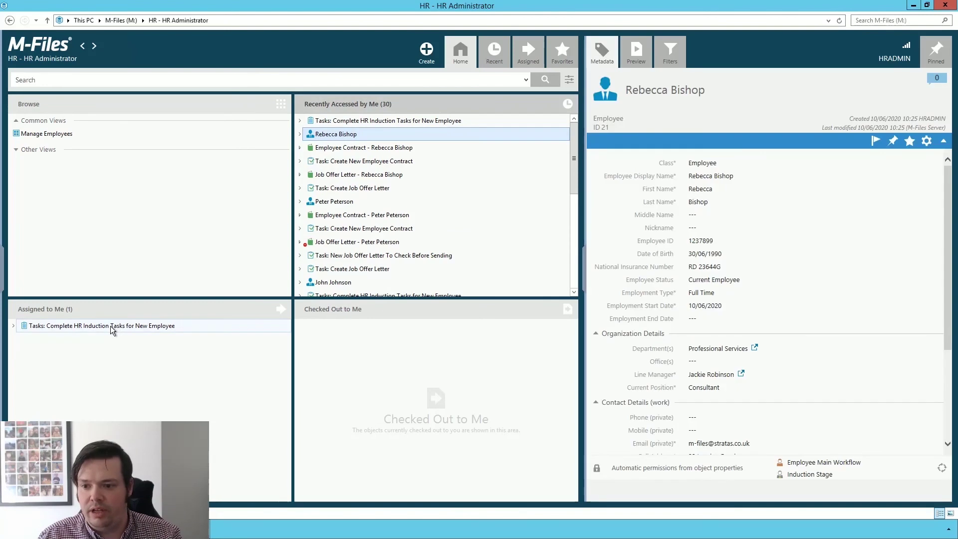
pyautogui.click(111, 329)
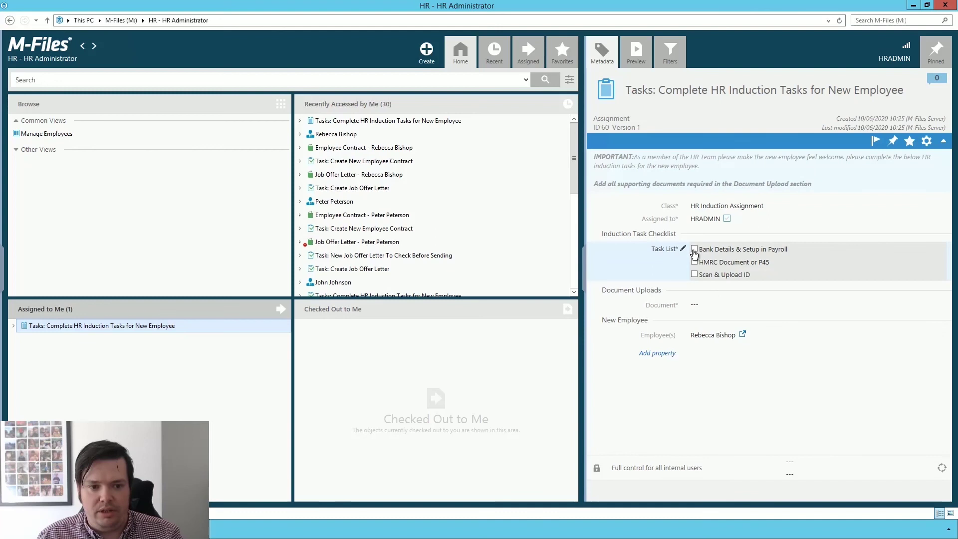
pyautogui.click(695, 250)
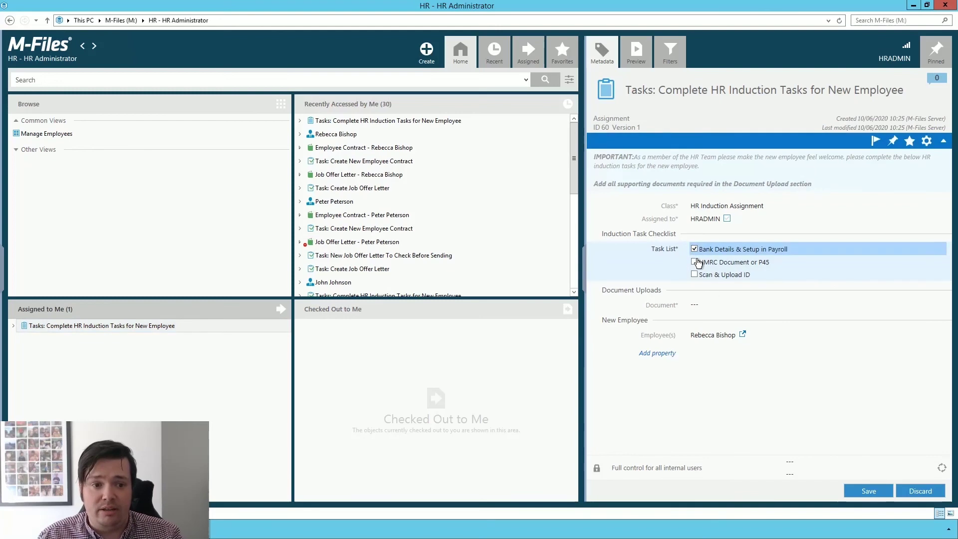
pyautogui.click(695, 263)
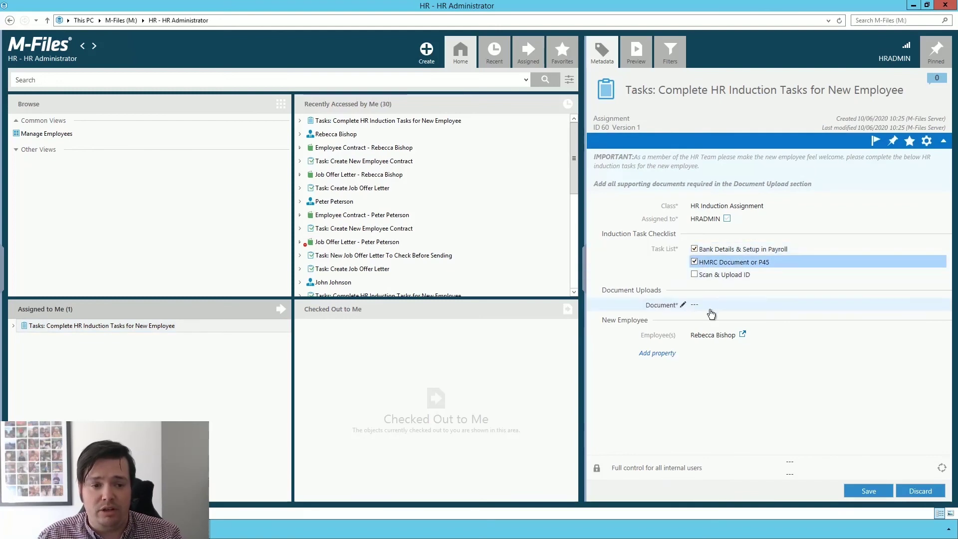
pyautogui.click(912, 7)
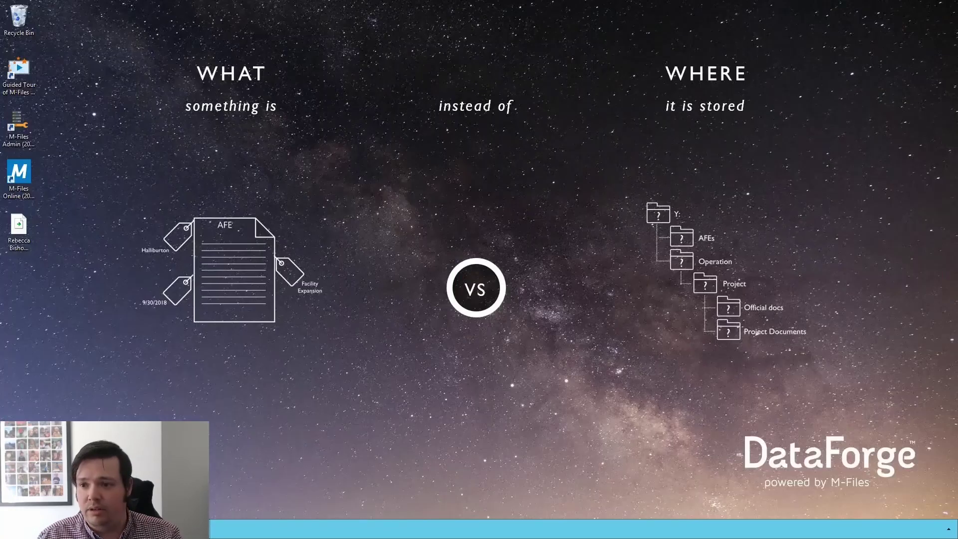
# - Add the desktop driving licence PDF to the HR - HR Administrator vault with class Document
pyautogui.rightClick(28, 230)
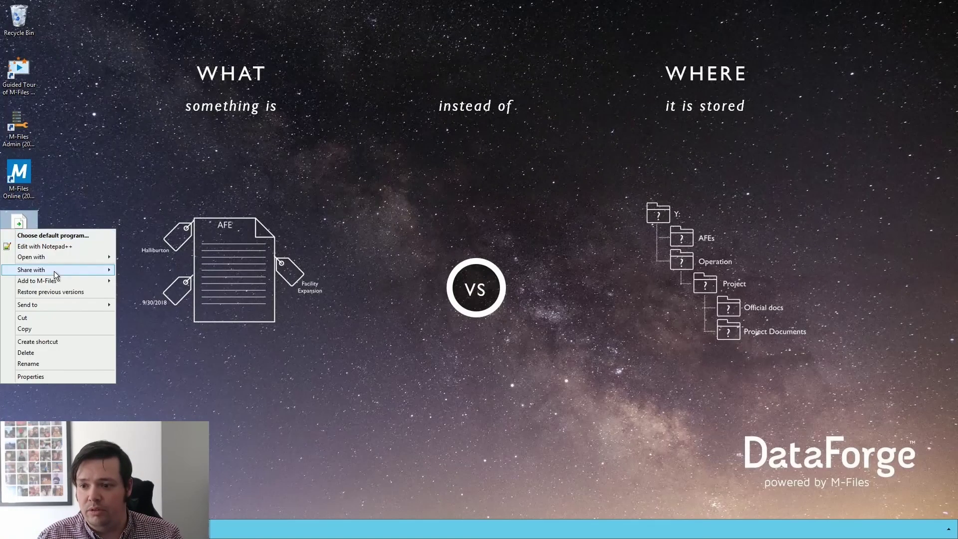
pyautogui.moveTo(67, 279)
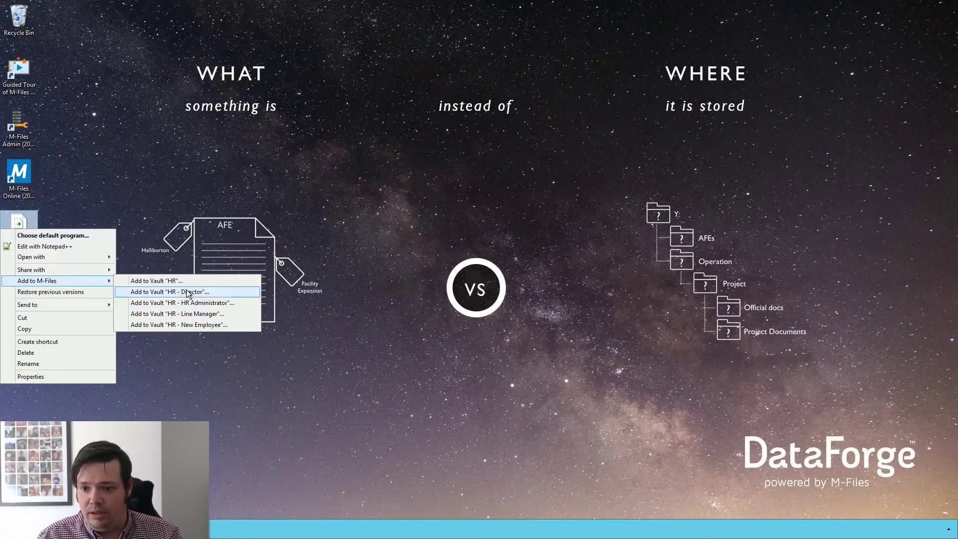
pyautogui.click(211, 303)
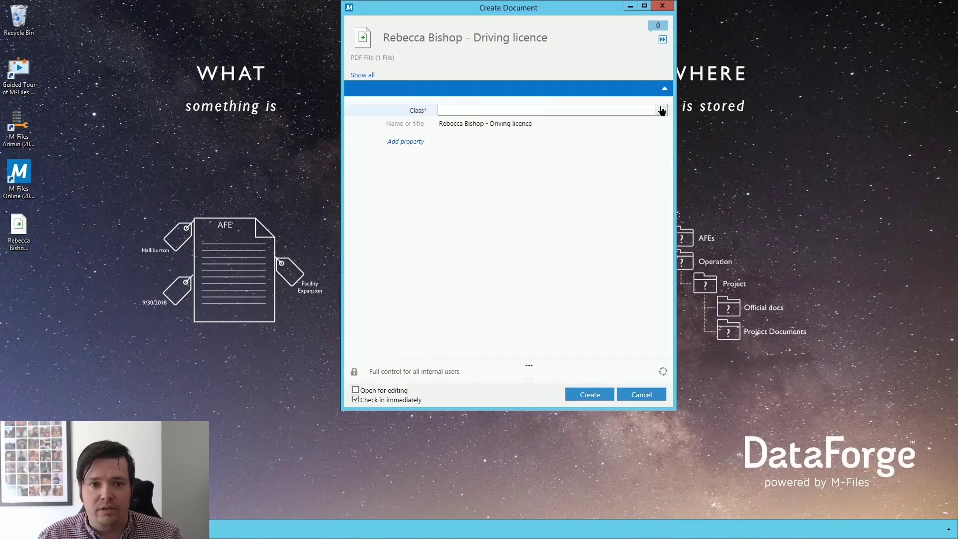
pyautogui.click(444, 124)
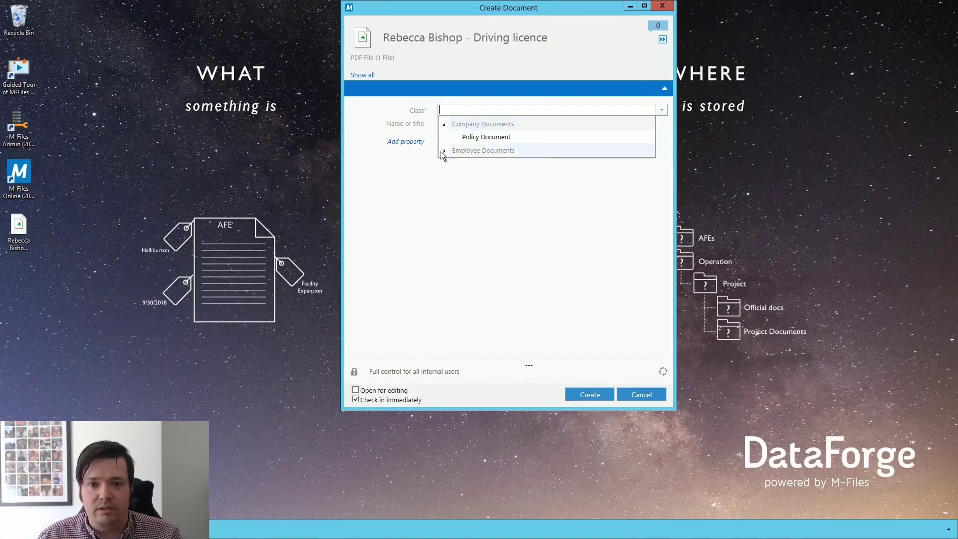
pyautogui.click(443, 151)
pyautogui.click(478, 218)
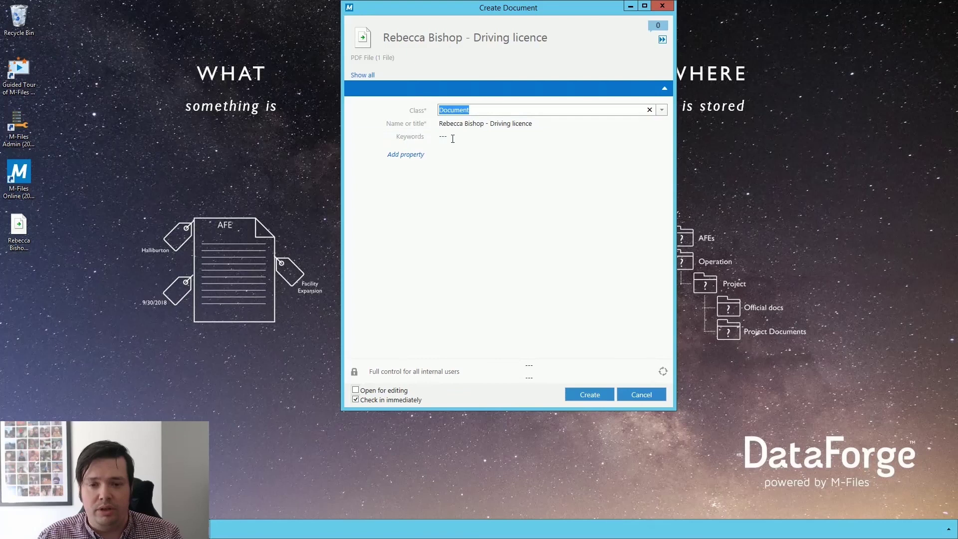
pyautogui.click(595, 398)
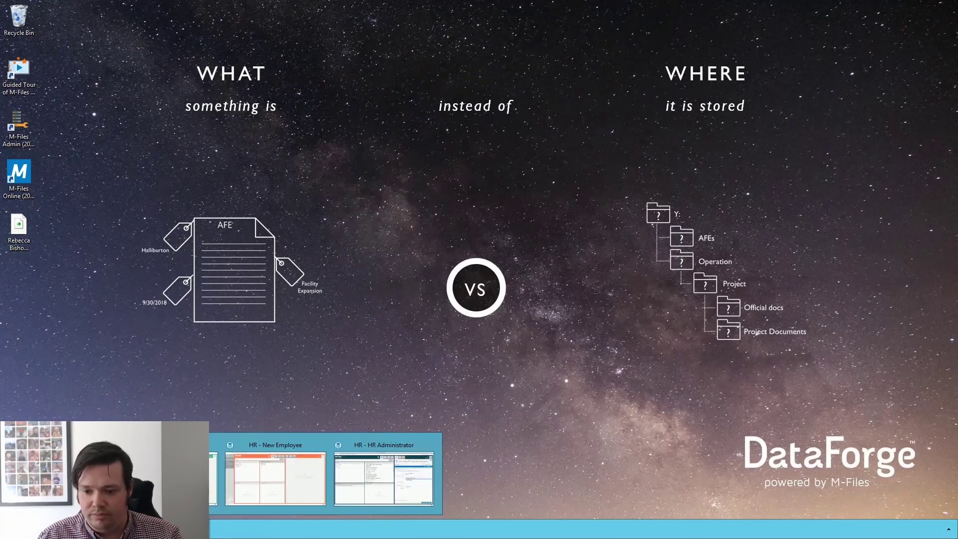
# - Link the driving licence, replacing the mistakenly chosen contract, in the task's Document field
pyautogui.click(423, 470)
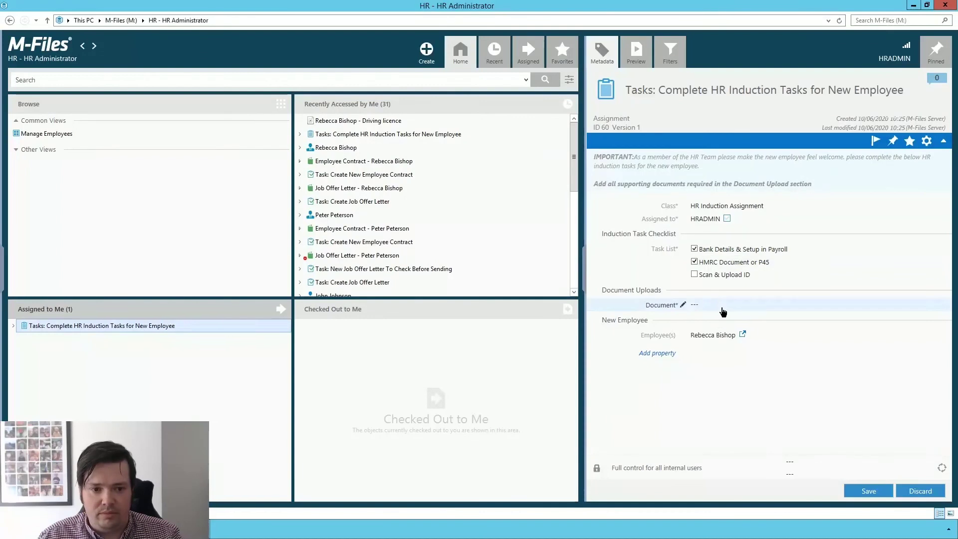
pyautogui.click(695, 305)
pyautogui.click(940, 305)
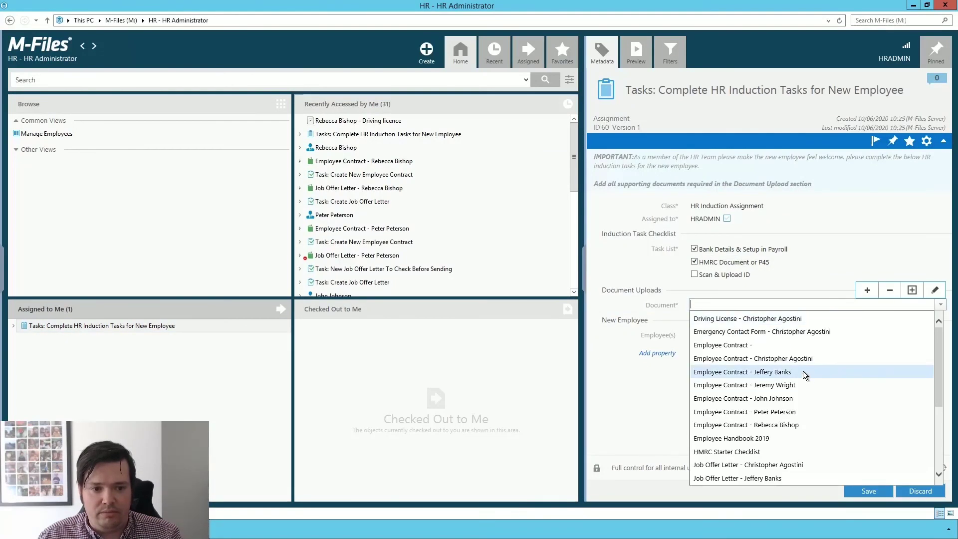
pyautogui.click(781, 425)
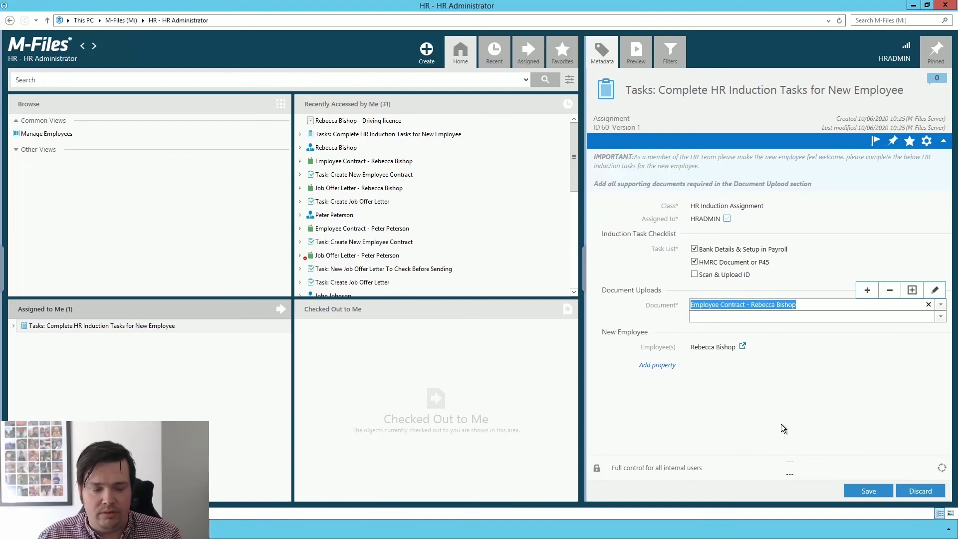
pyautogui.click(928, 305)
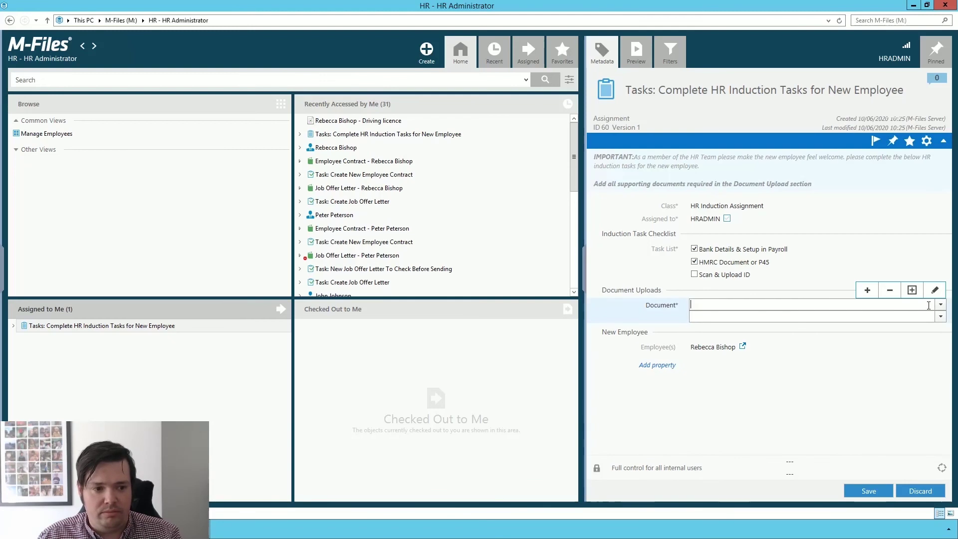
pyautogui.click(940, 309)
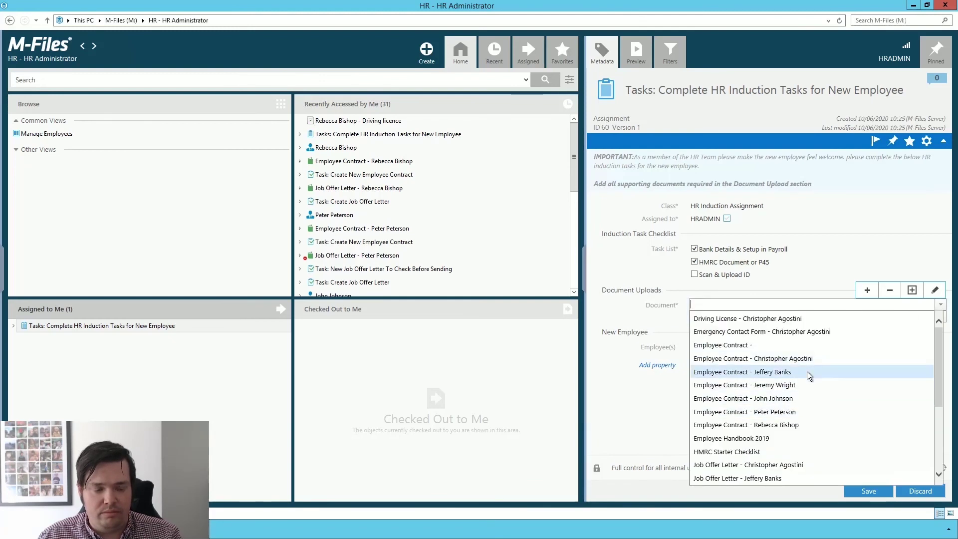
pyautogui.scroll(-3, 808, 382)
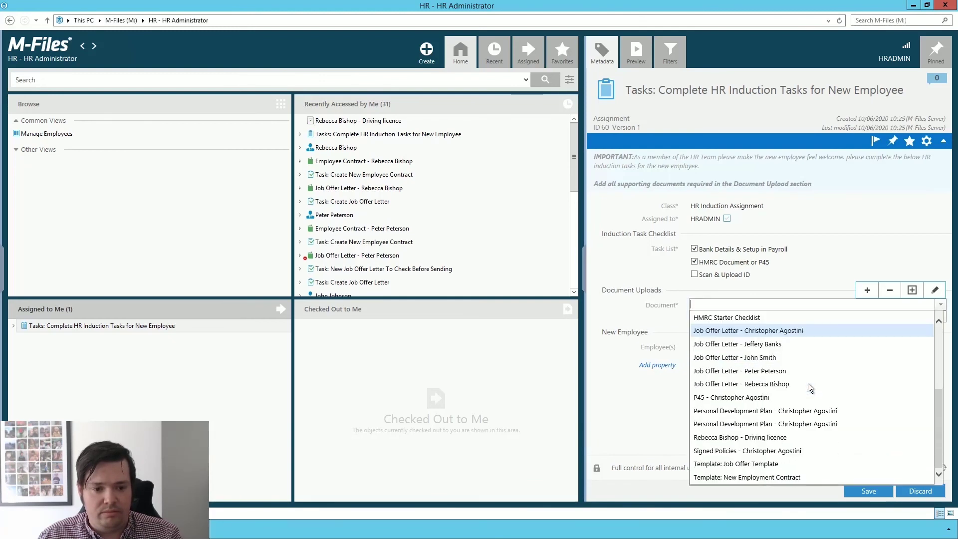
pyautogui.click(760, 439)
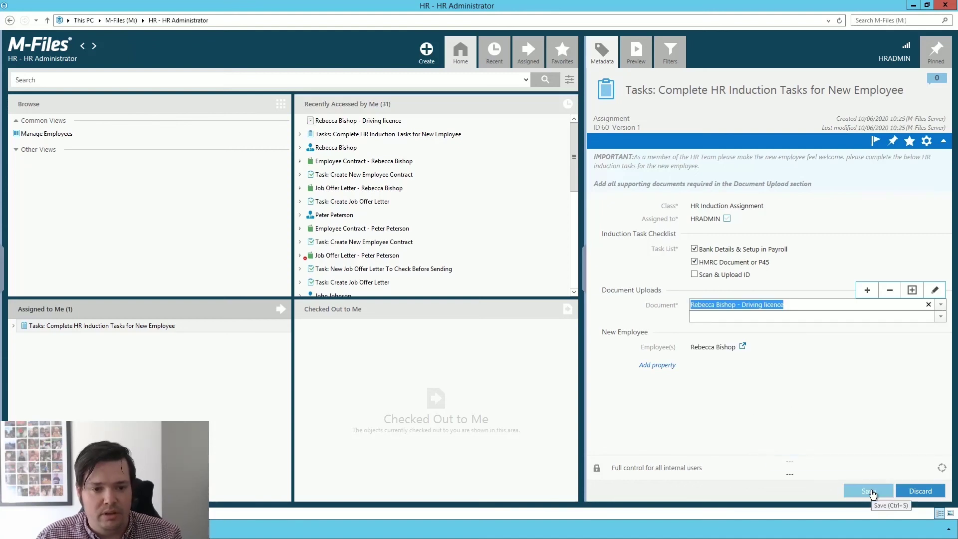
# - Tick Scan & Upload ID, mark the assignment complete, and save it
pyautogui.click(696, 274)
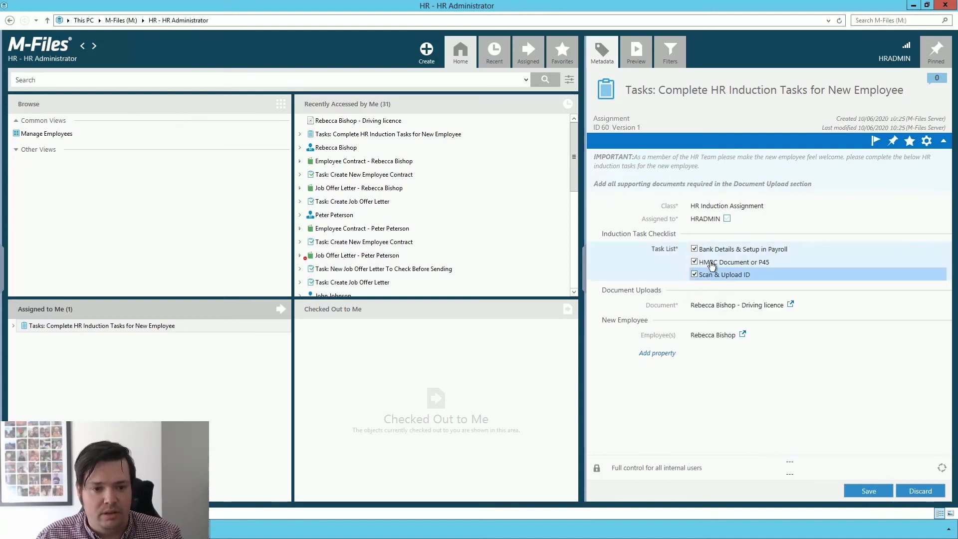
pyautogui.click(727, 219)
pyautogui.click(869, 491)
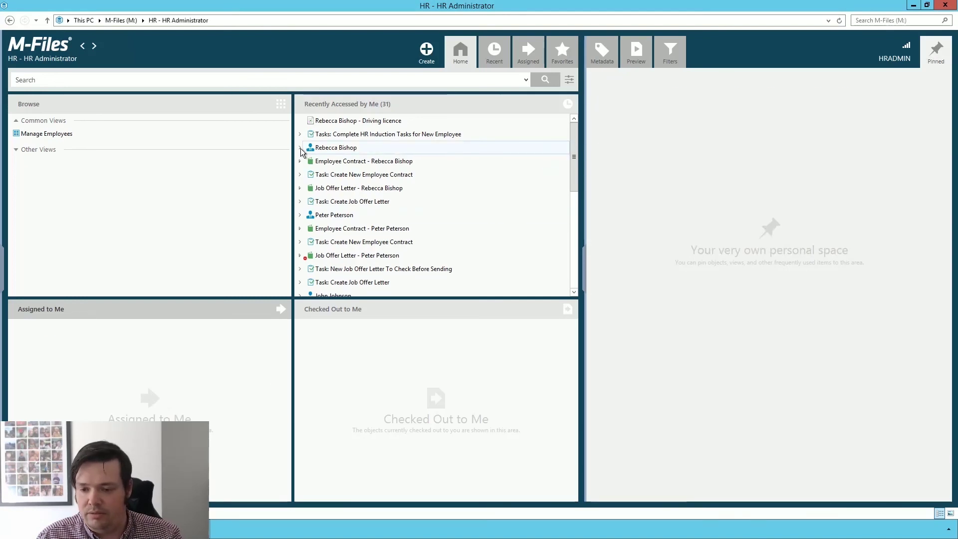
# - Switch to the HR - New Employee vault and open the expanded induction task's details
pyautogui.moveTo(280, 529)
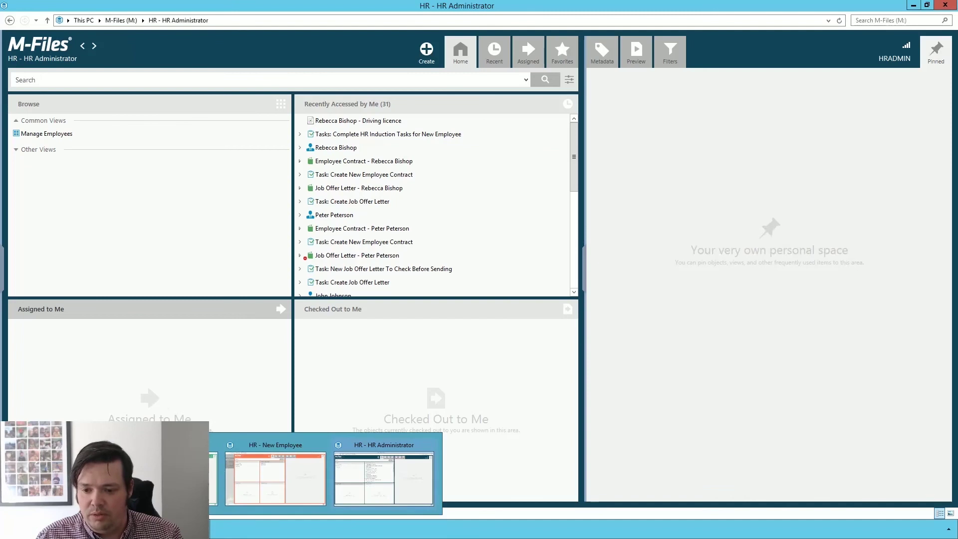
pyautogui.click(279, 487)
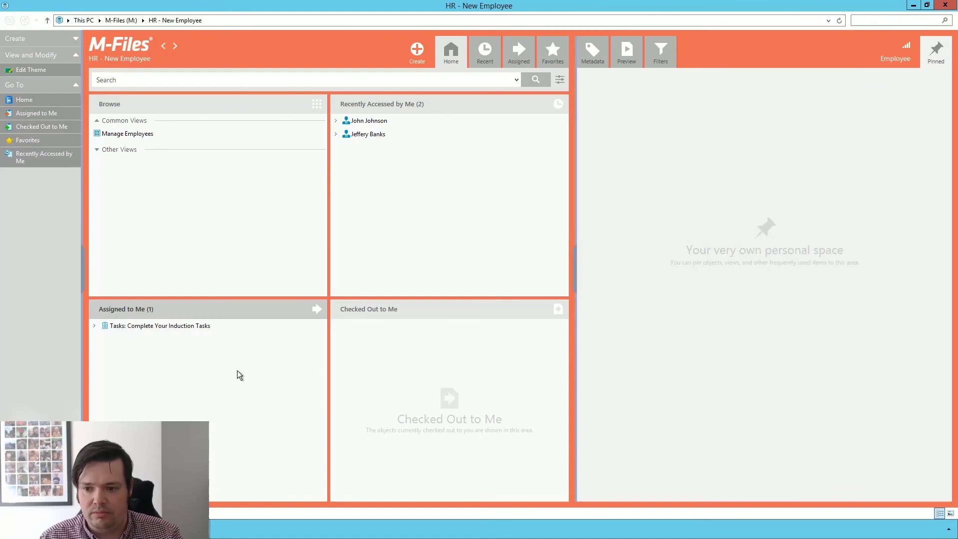
pyautogui.click(95, 326)
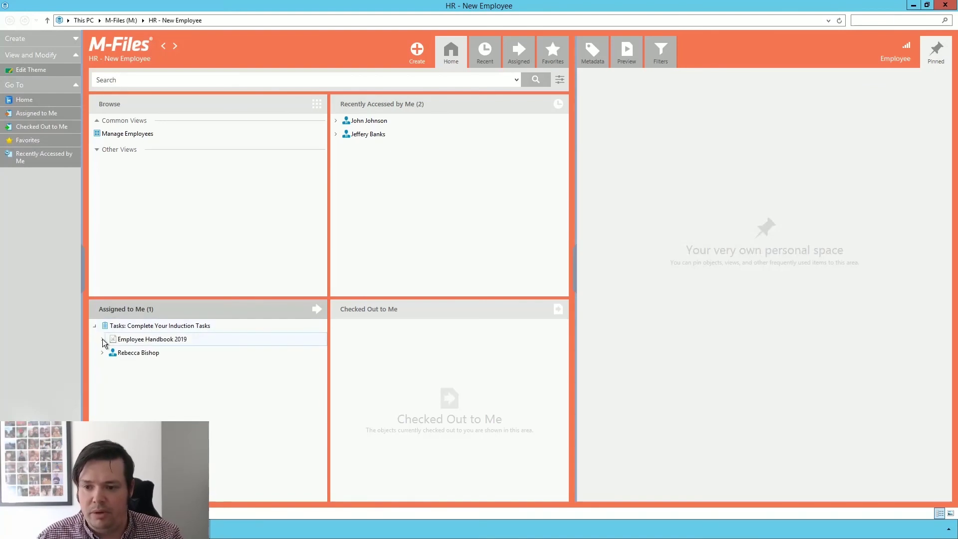
pyautogui.click(141, 325)
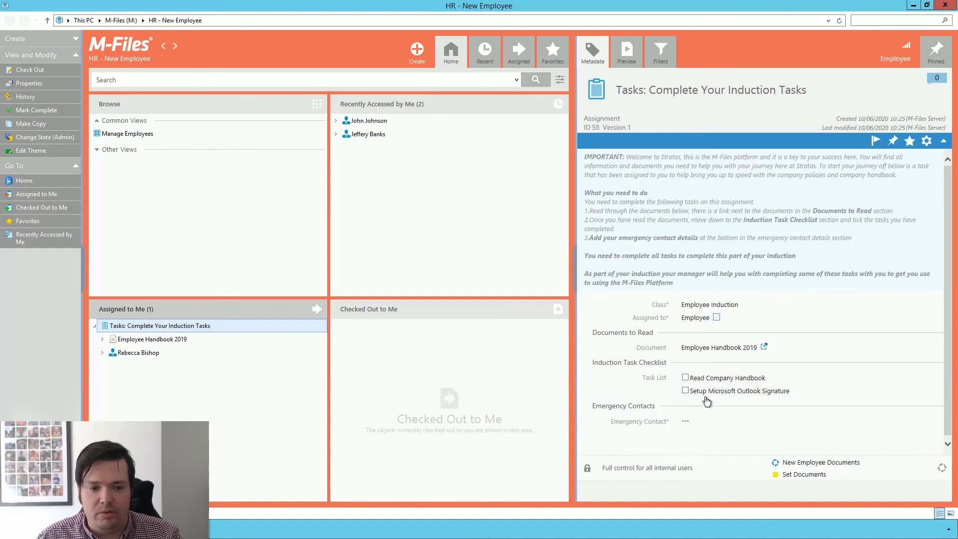
# - Tick Read Company Handbook and Setup Microsoft Outlook Signature, mark the assignment complete, and attempt saving
pyautogui.scroll(-1, 714, 403)
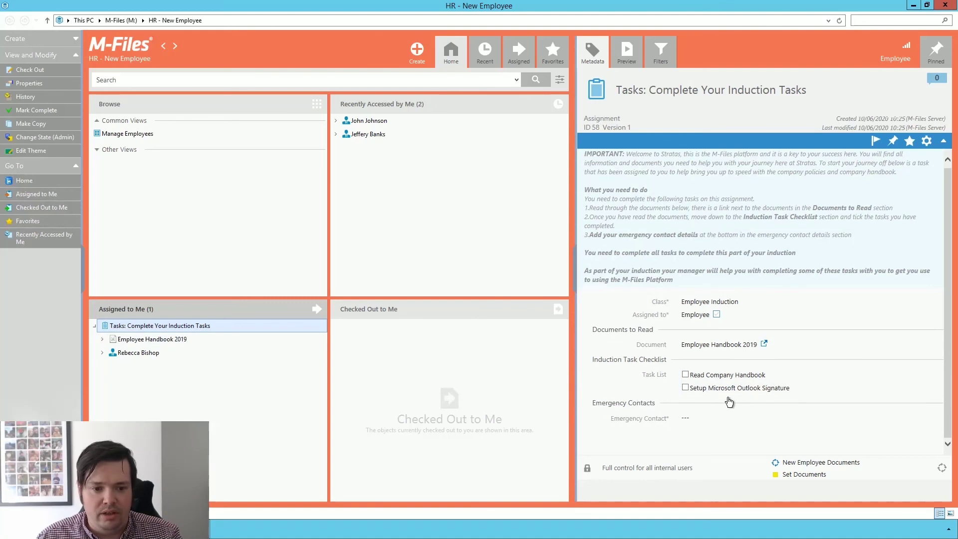
pyautogui.click(685, 375)
pyautogui.click(686, 388)
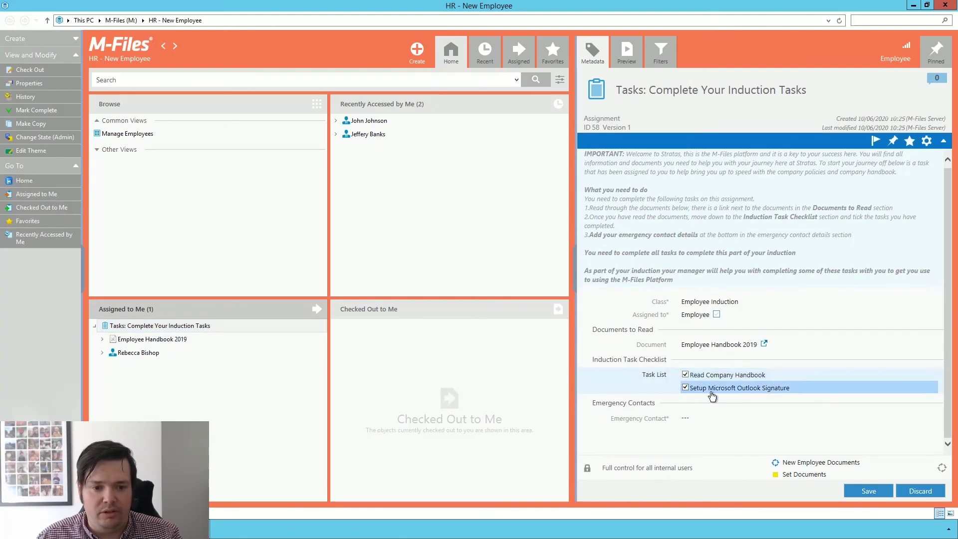
pyautogui.click(717, 315)
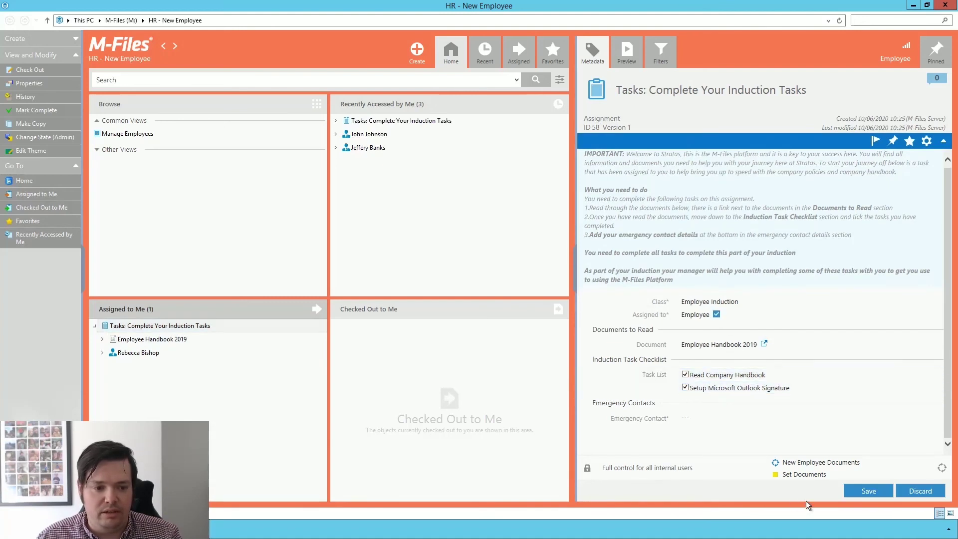
pyautogui.click(859, 493)
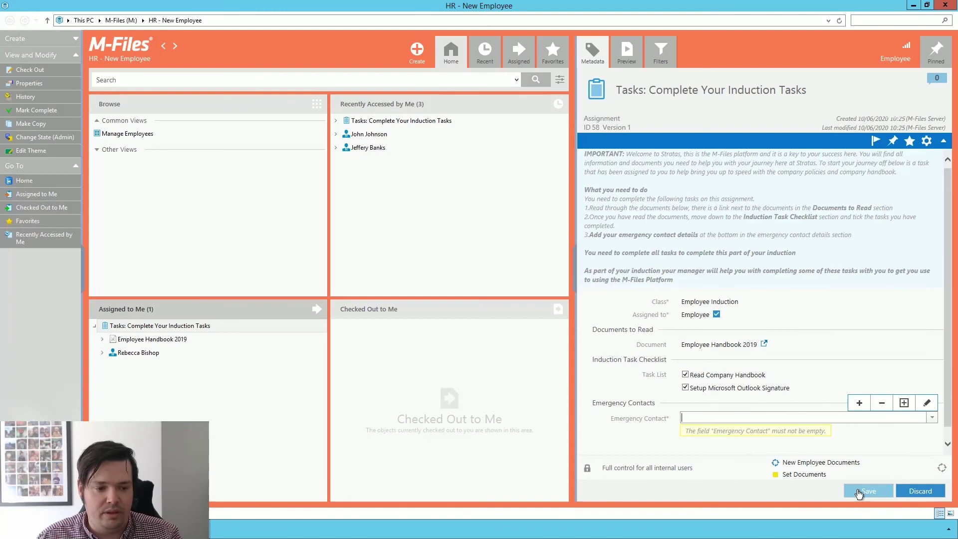
pyautogui.click(933, 417)
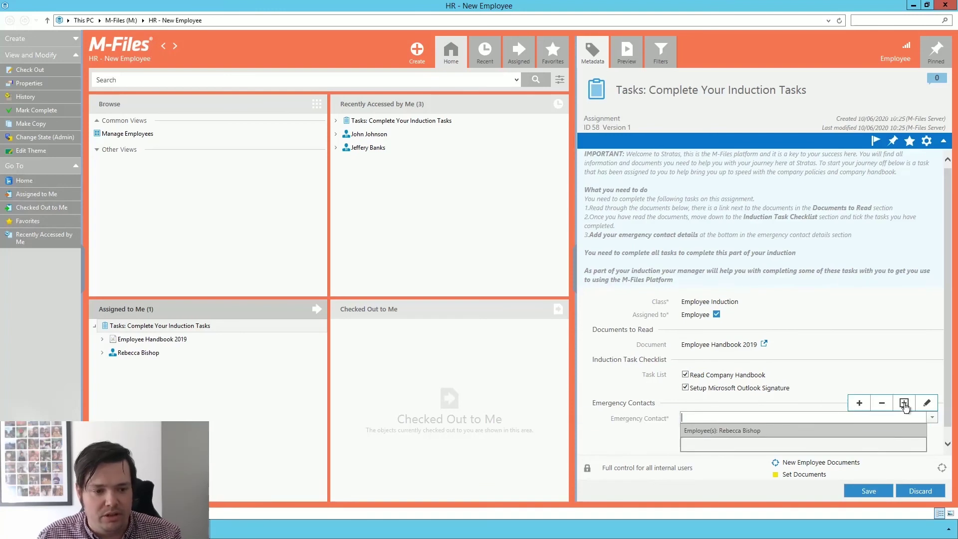
pyautogui.click(926, 413)
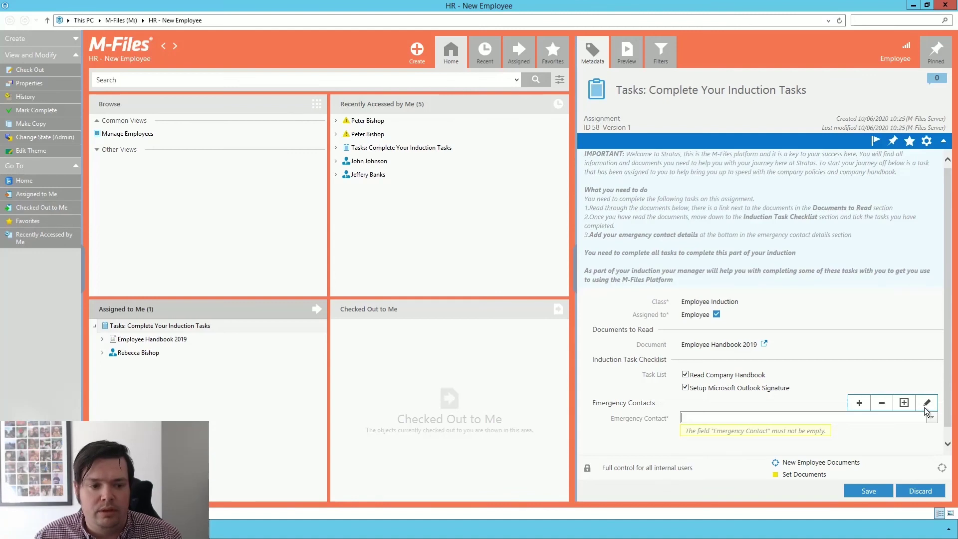
# - Start a new emergency contact for the new employee with the spouse's name, address and relationship Spouse
pyautogui.click(904, 403)
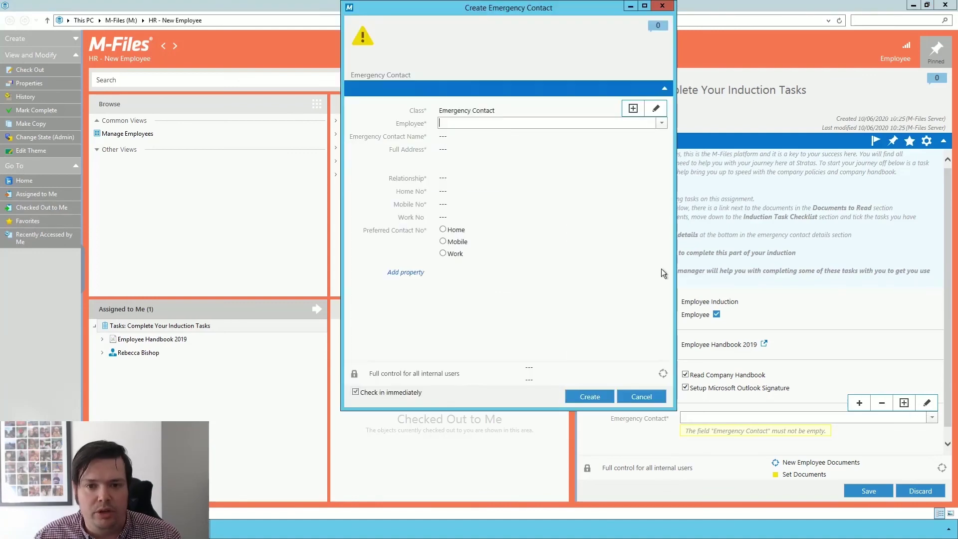
pyautogui.click(661, 123)
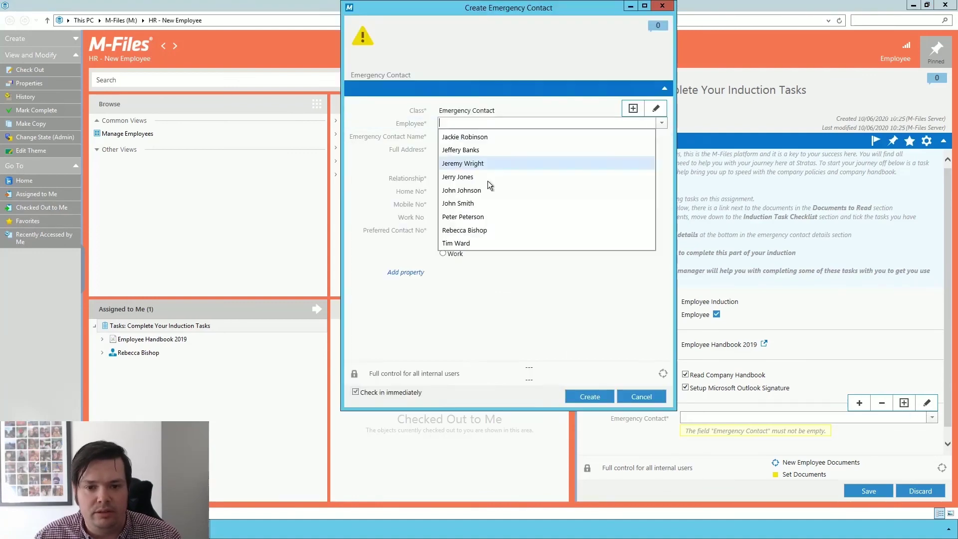
pyautogui.click(481, 234)
pyautogui.click(459, 137)
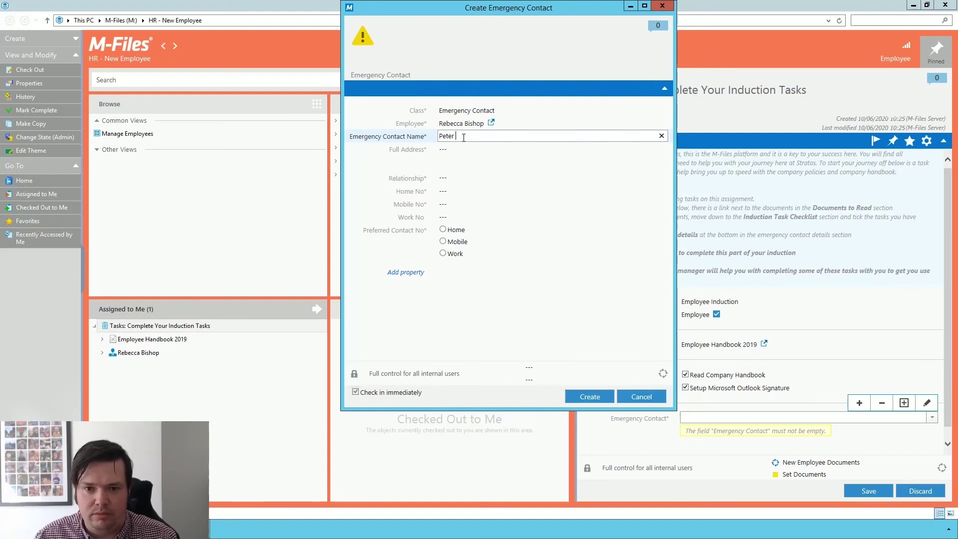
pyautogui.press('Tab')
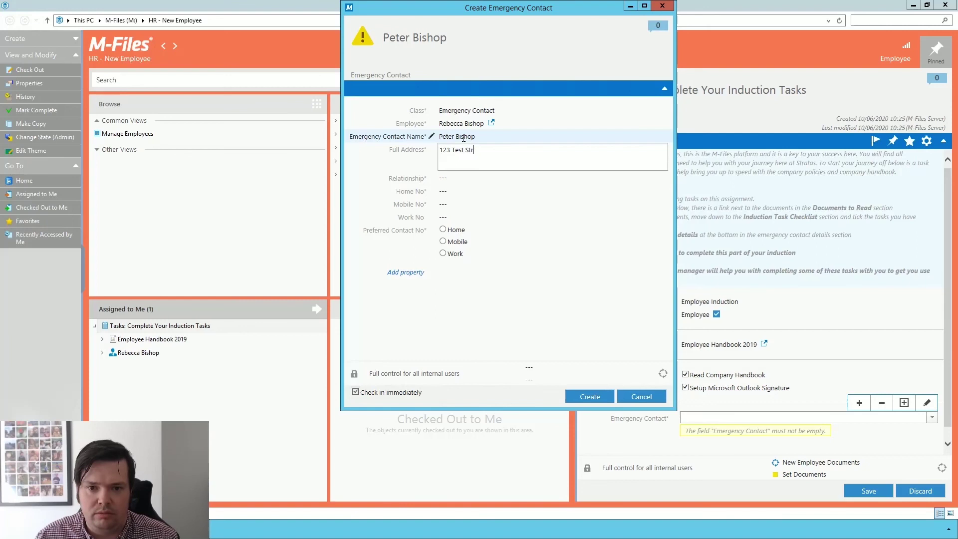
pyautogui.press('Tab')
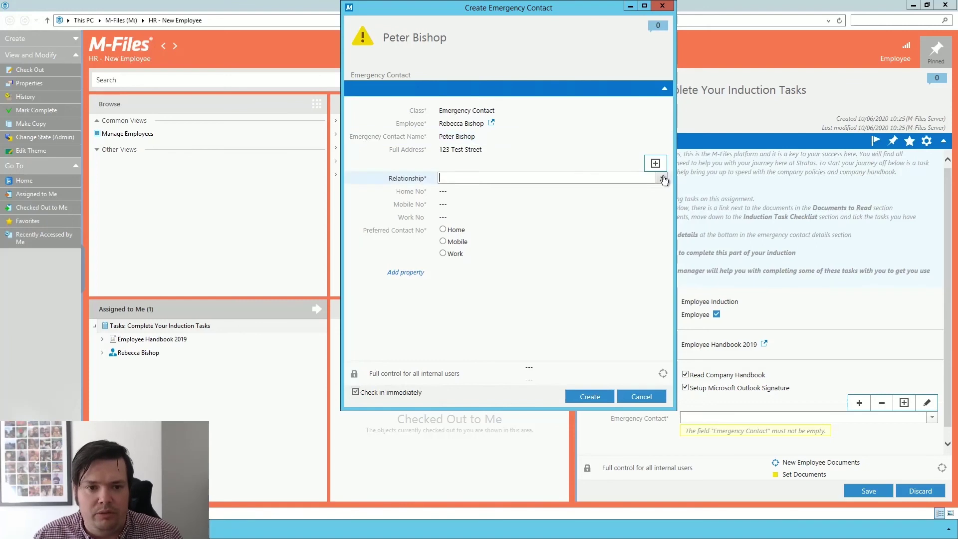
pyautogui.click(662, 178)
pyautogui.click(467, 229)
# - Enter the contact's home and mobile numbers, prefer Mobile, and create the contact
pyautogui.click(469, 195)
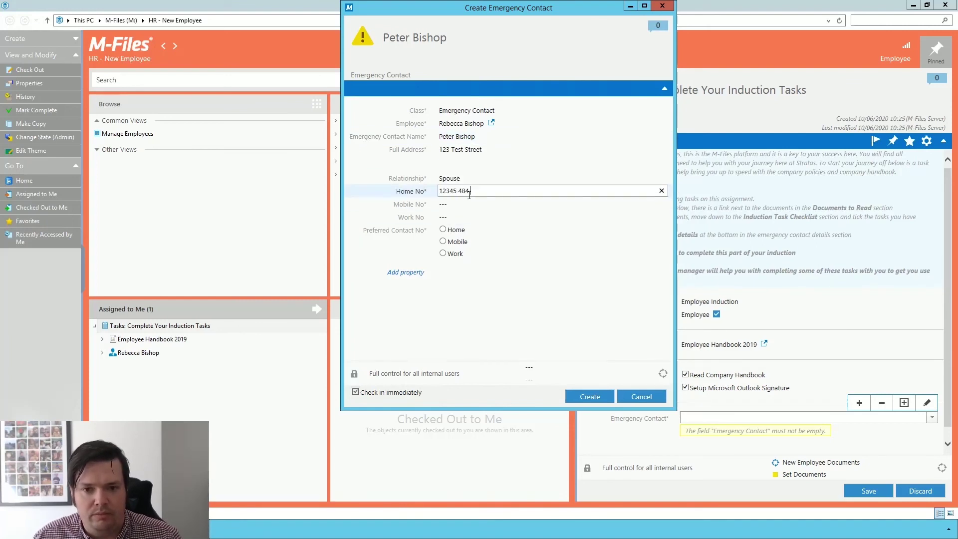
pyautogui.press('Tab')
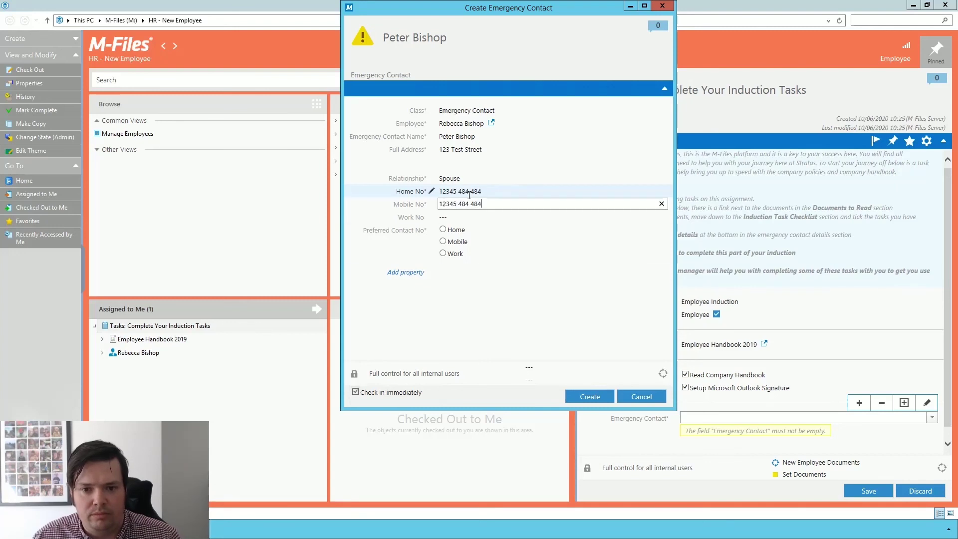
pyautogui.click(443, 242)
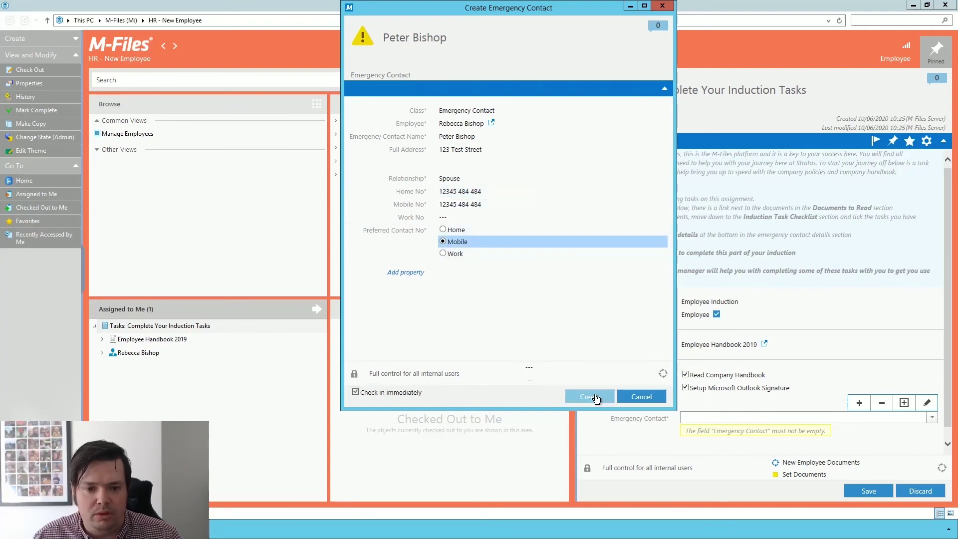
pyautogui.click(591, 397)
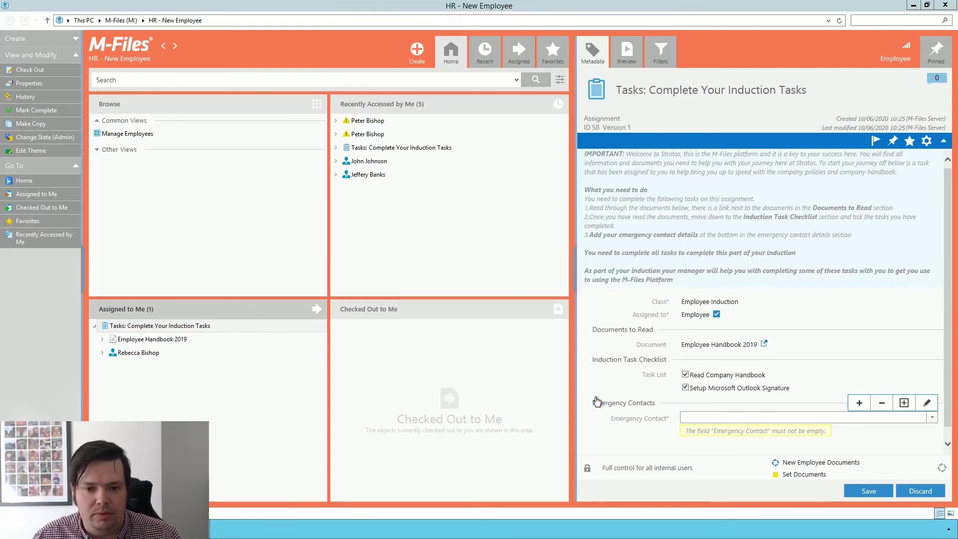
# - Save the induction task, then open the employee's record in the HR Administrator vault
pyautogui.click(883, 493)
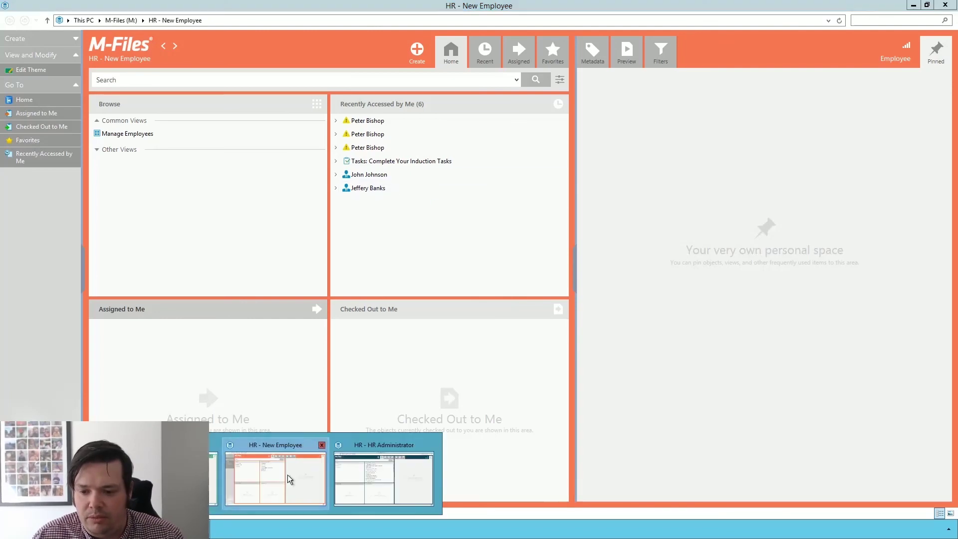
pyautogui.click(380, 489)
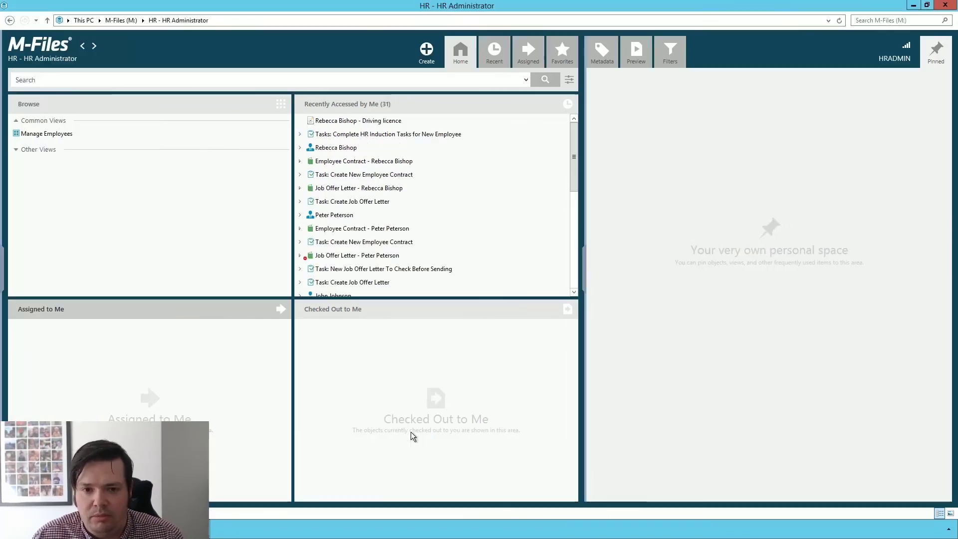
pyautogui.click(335, 149)
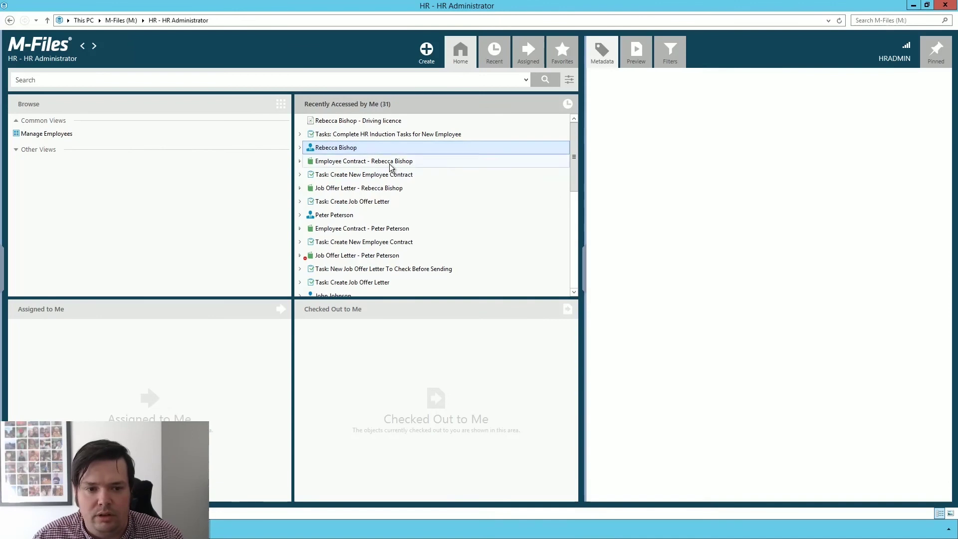